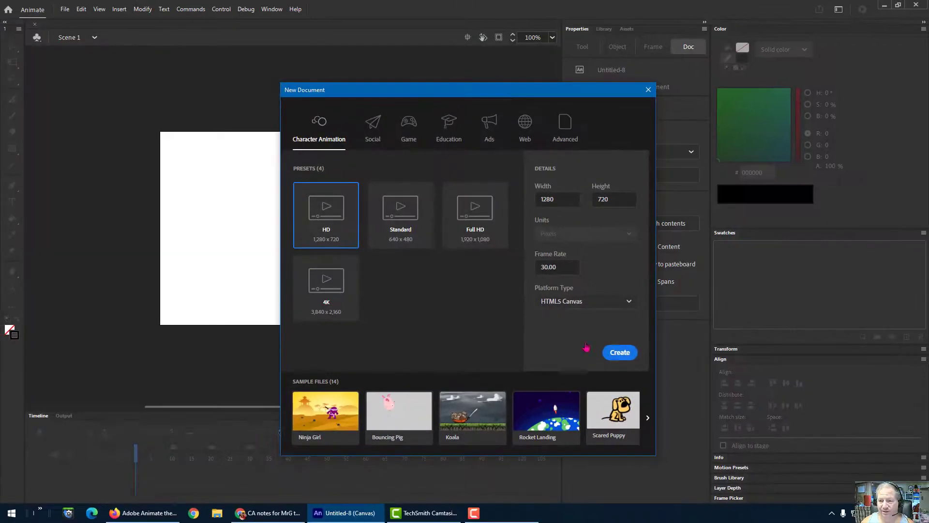
- Create a 1280 x 720 HTML5 Canvas document at 30 fps and collapse the color panels to enlarge the stage area
{"action": "left_click", "coordinate": [617, 351]}
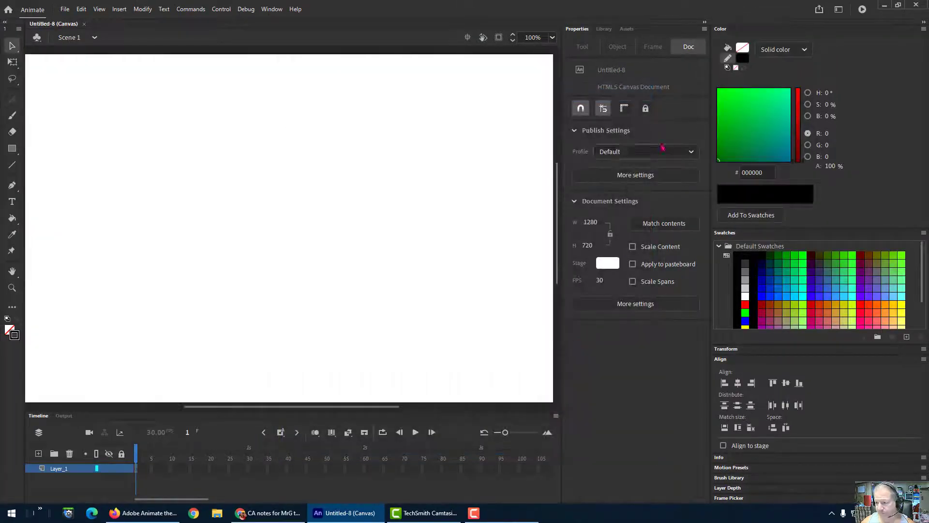
{"action": "left_click", "coordinate": [924, 23]}
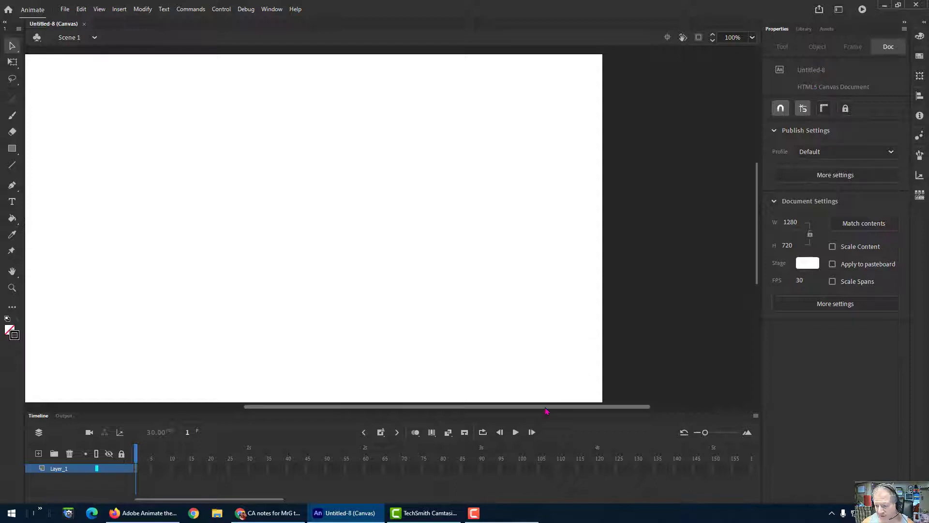
{"action": "left_click_drag", "start_coordinate": [545, 407], "coordinate": [490, 411]}
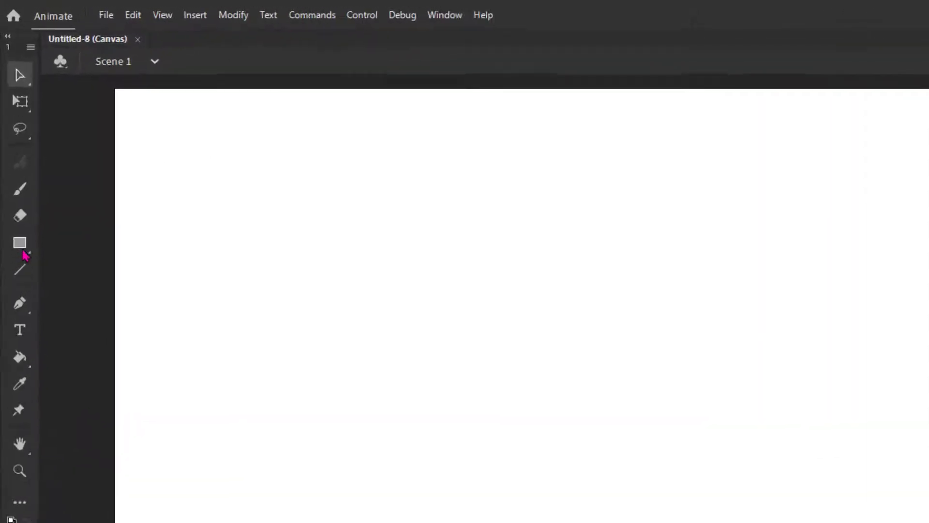
- Activate the PolyStar tool and set its number of sides to 5
{"action": "left_click", "coordinate": [14, 153]}
{"action": "left_click", "coordinate": [94, 373]}
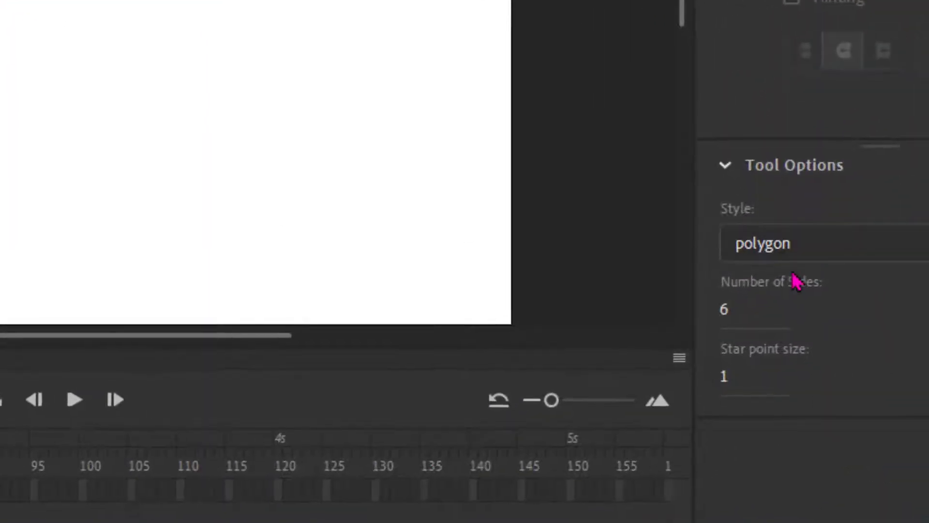
{"action": "left_click", "coordinate": [725, 309]}
{"action": "type", "text": "5"}
{"action": "key", "text": "Return"}
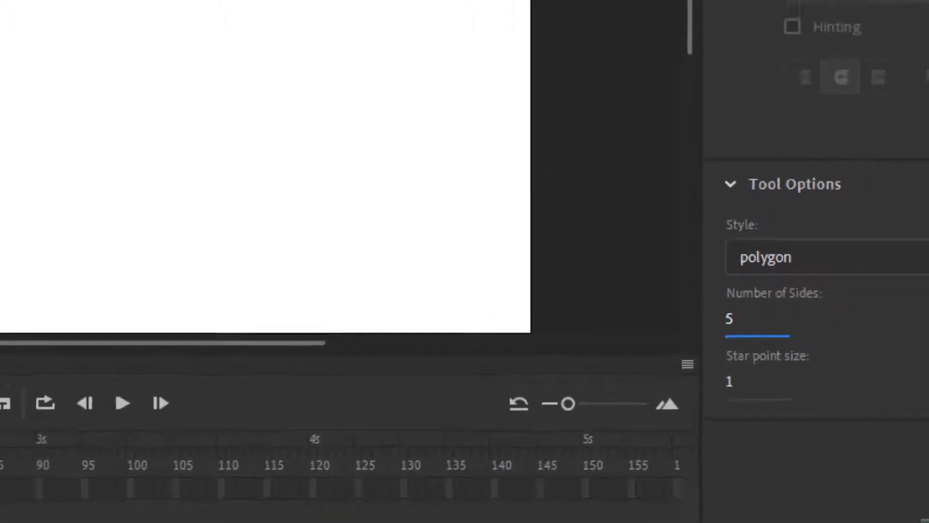
- Give the PolyStar tool a solid stroke style and a red fill
{"action": "left_click", "coordinate": [881, 156]}
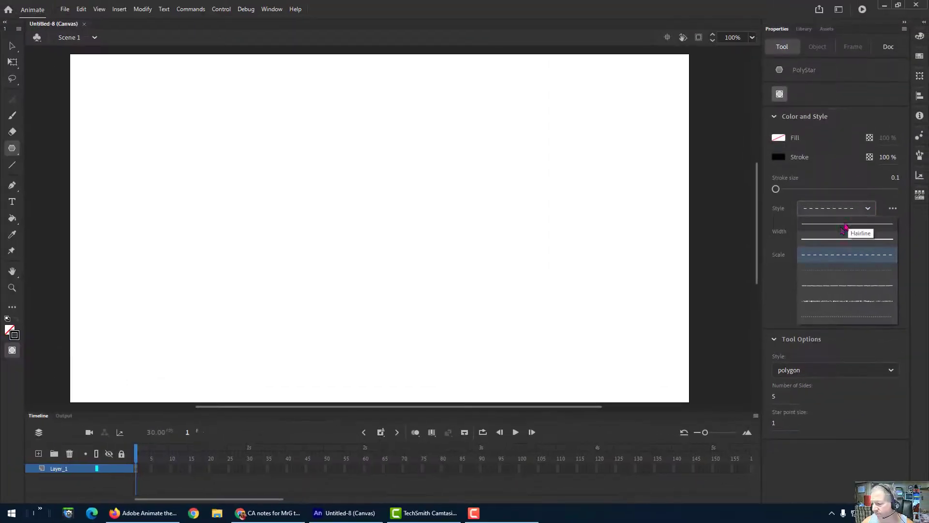
{"action": "left_click", "coordinate": [842, 231]}
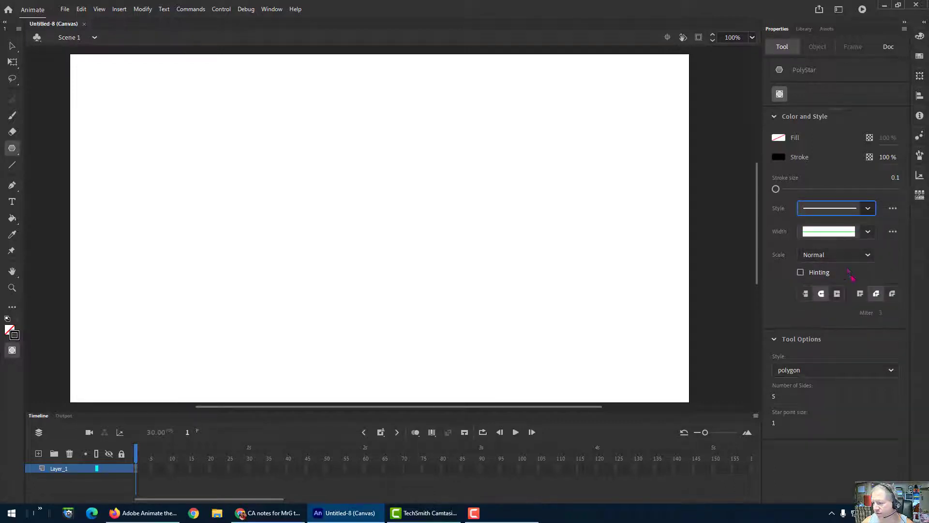
{"action": "left_click", "coordinate": [779, 138]}
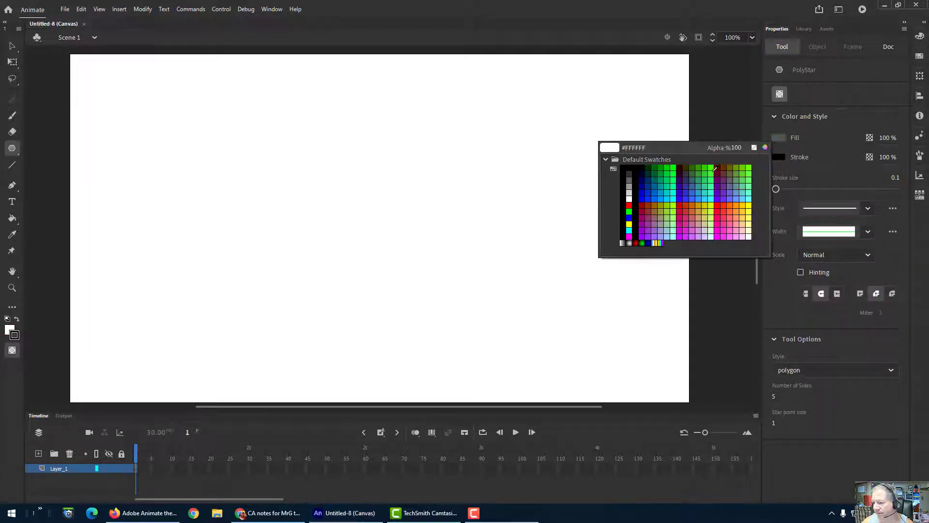
{"action": "left_click", "coordinate": [629, 205]}
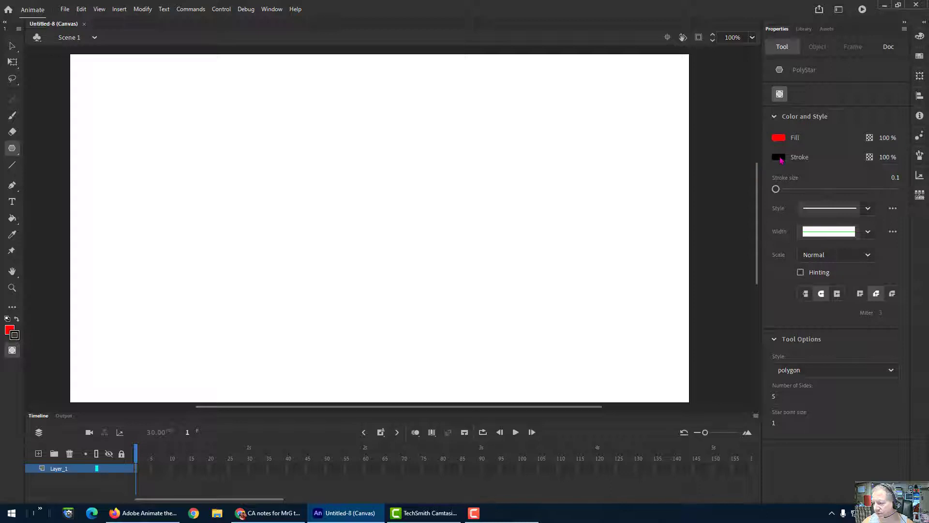
- Set the stroke to blue at size 6 and draw a pentagon in the stage's upper-left corner
{"action": "left_click", "coordinate": [778, 157]}
{"action": "left_click", "coordinate": [632, 231]}
{"action": "left_click_drag", "start_coordinate": [776, 190], "coordinate": [780, 193]}
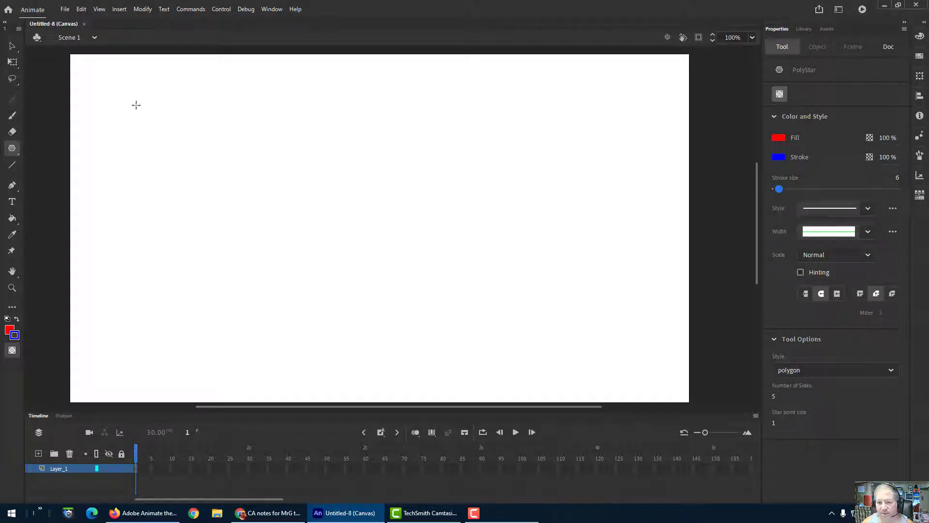
{"action": "mouse_move", "coordinate": [126, 90]}
{"action": "left_mouse_down"}
{"action": "mouse_move", "coordinate": [150, 120]}
{"action": "mouse_move", "coordinate": [151, 109]}
{"action": "left_mouse_up"}
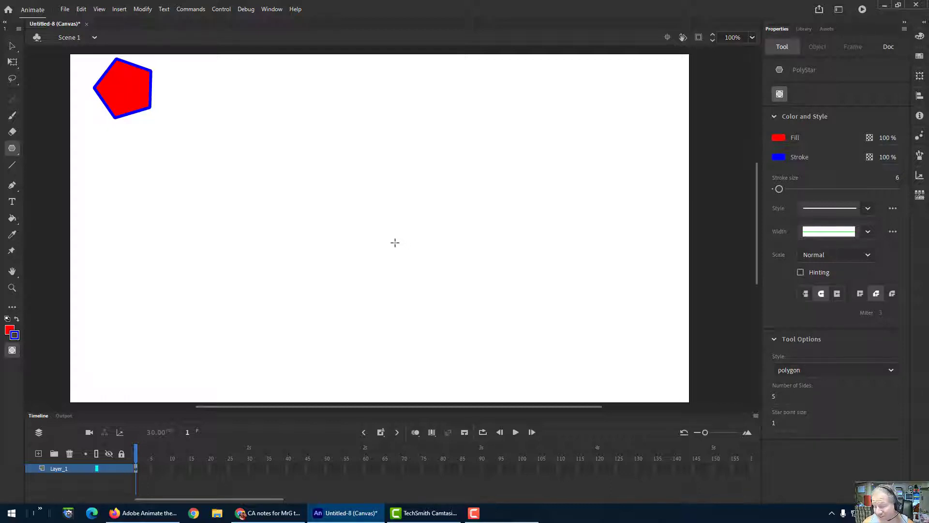
- Enter 100 as the number of sides and draw a near-circular polygon about 108 px wide to the right of the pentagon
{"action": "left_click", "coordinate": [779, 400]}
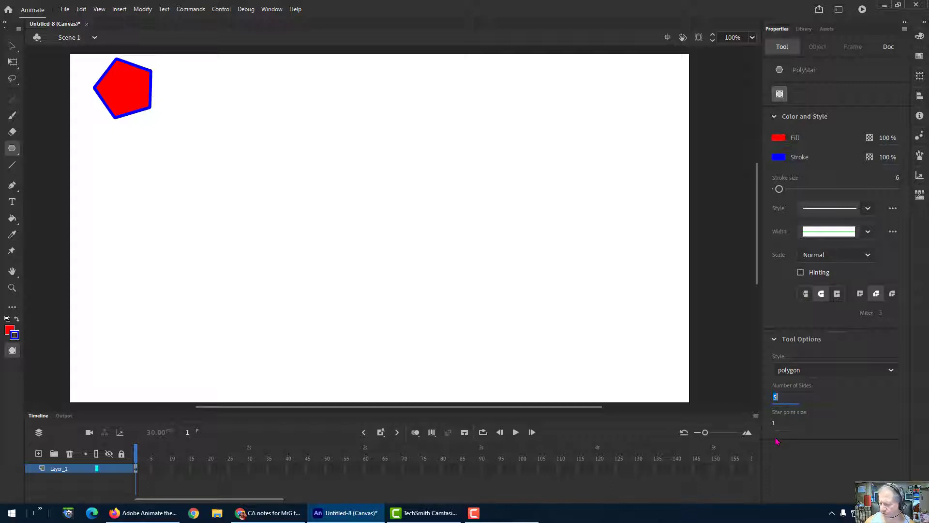
{"action": "type", "text": "100"}
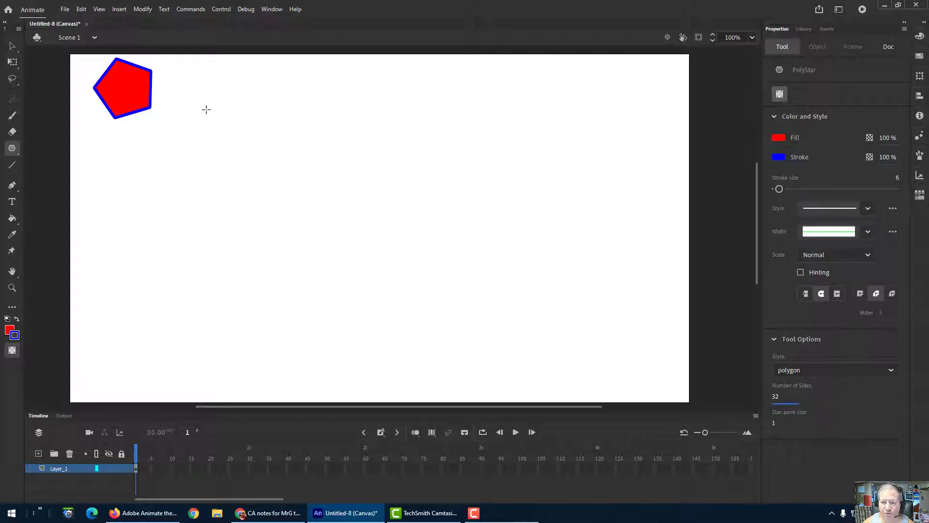
{"action": "left_click_drag", "start_coordinate": [204, 101], "coordinate": [225, 118]}
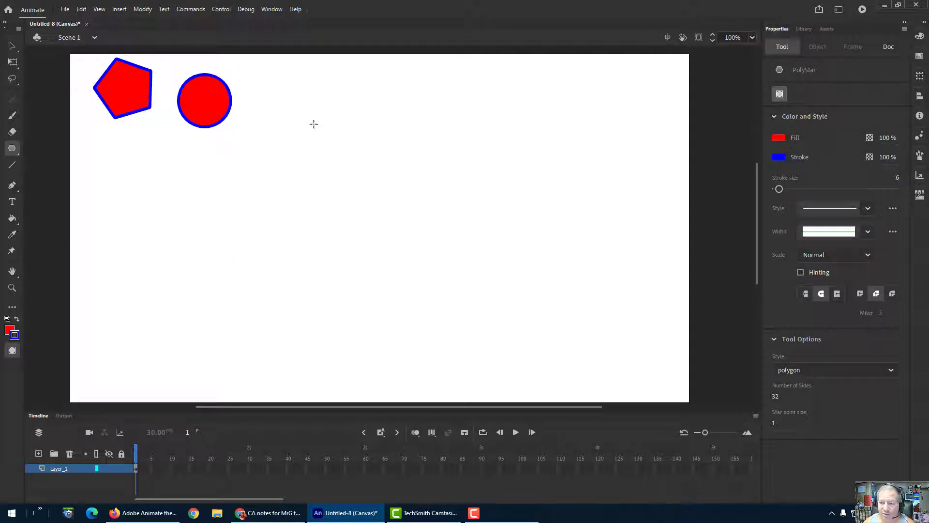
- Select the near-circular polygon with the Selection Tool and examine its straight edges at 400% zoom
{"action": "left_click", "coordinate": [12, 48]}
{"action": "left_click", "coordinate": [198, 95]}
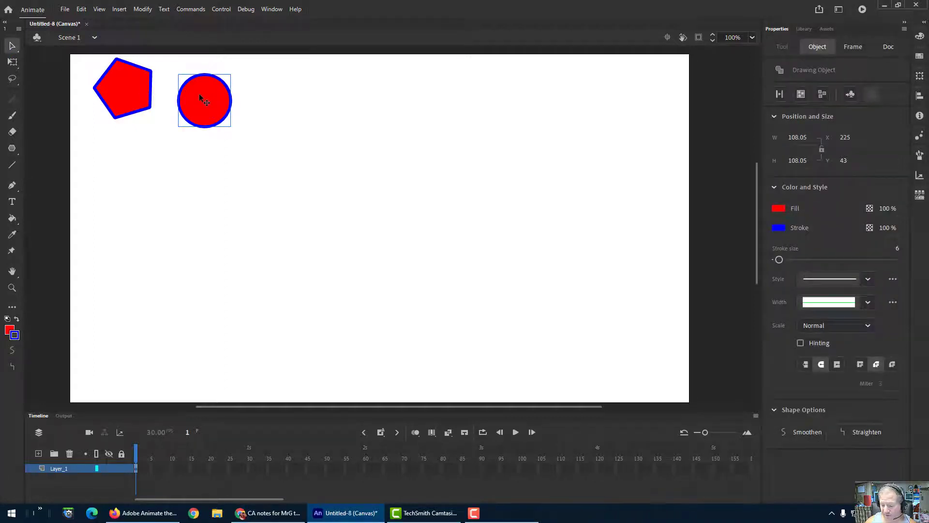
{"action": "key", "text": "ctrl+equal"}
{"action": "key", "text": "ctrl+equal"}
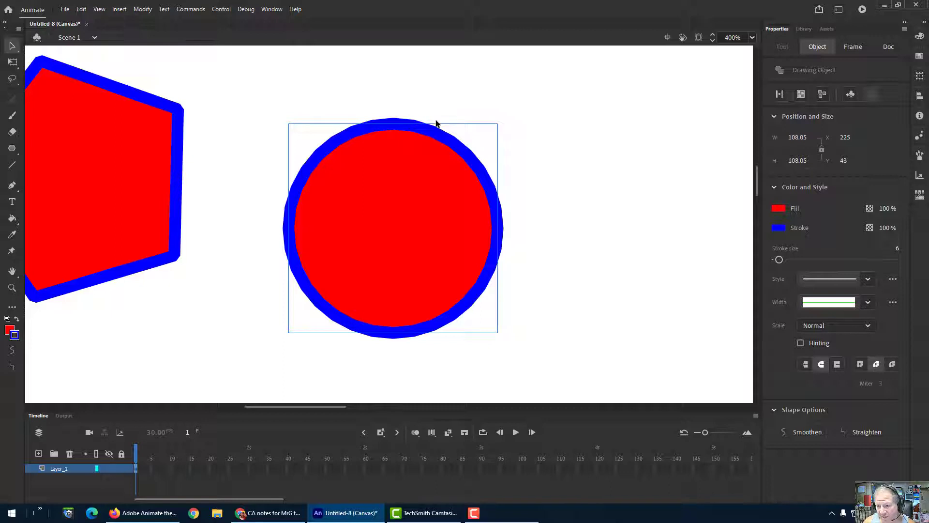
{"action": "left_click", "coordinate": [581, 168]}
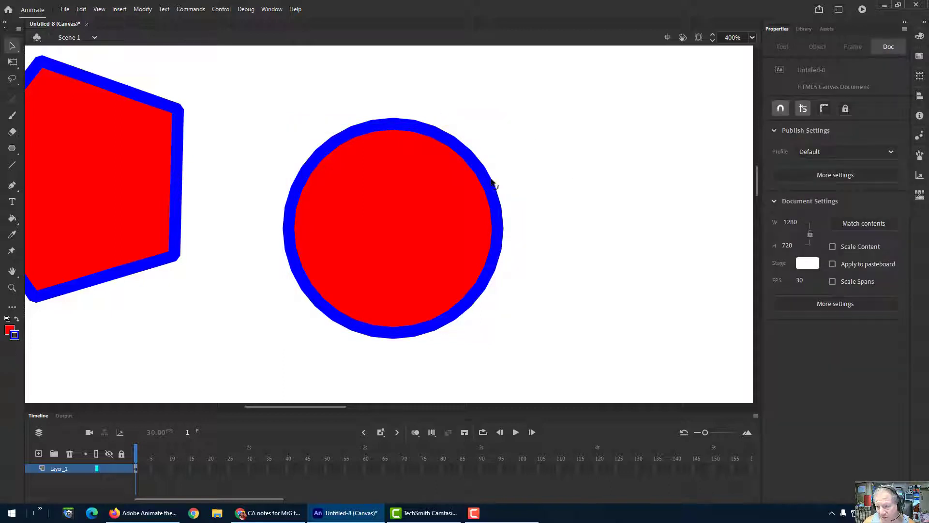
{"action": "left_click", "coordinate": [491, 183]}
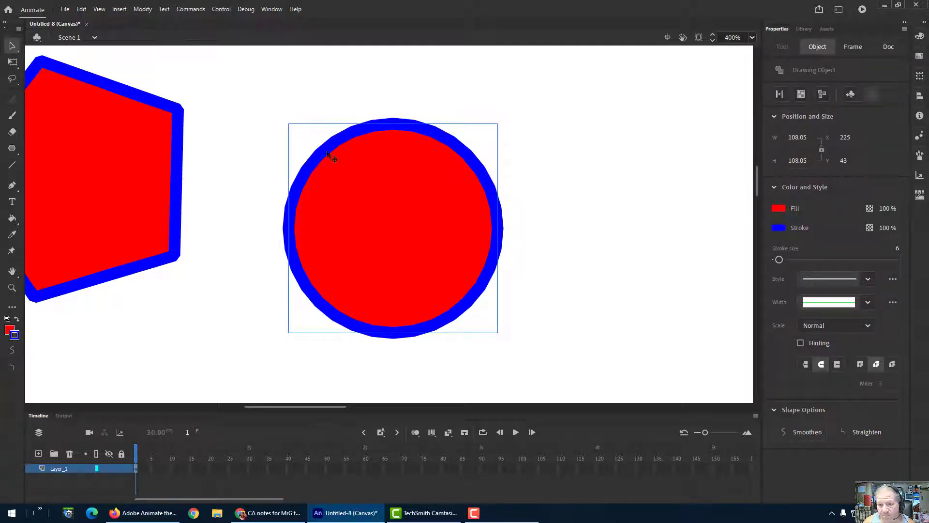
- Inspect the near-circular polygon's anchor points with the Subselection Tool, and return to the Selection Tool at 100% zoom
{"action": "left_click", "coordinate": [15, 48]}
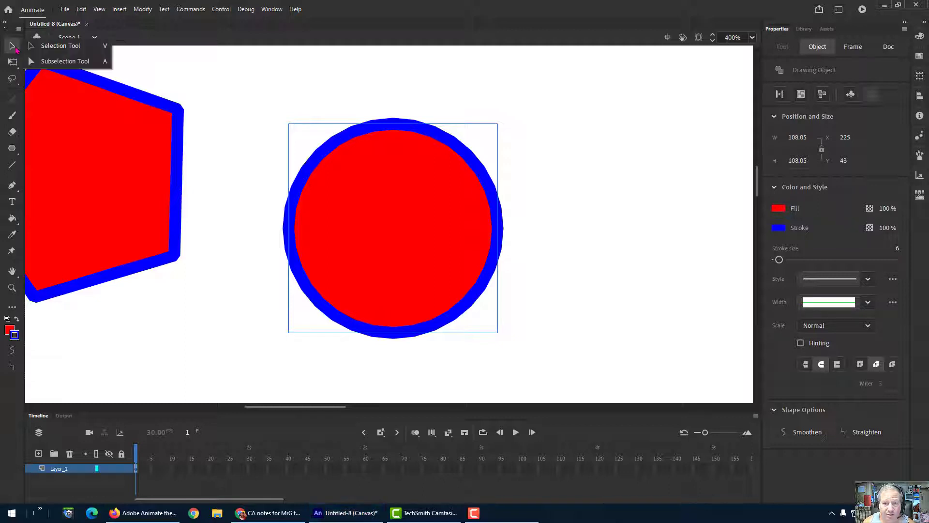
{"action": "left_click", "coordinate": [58, 61]}
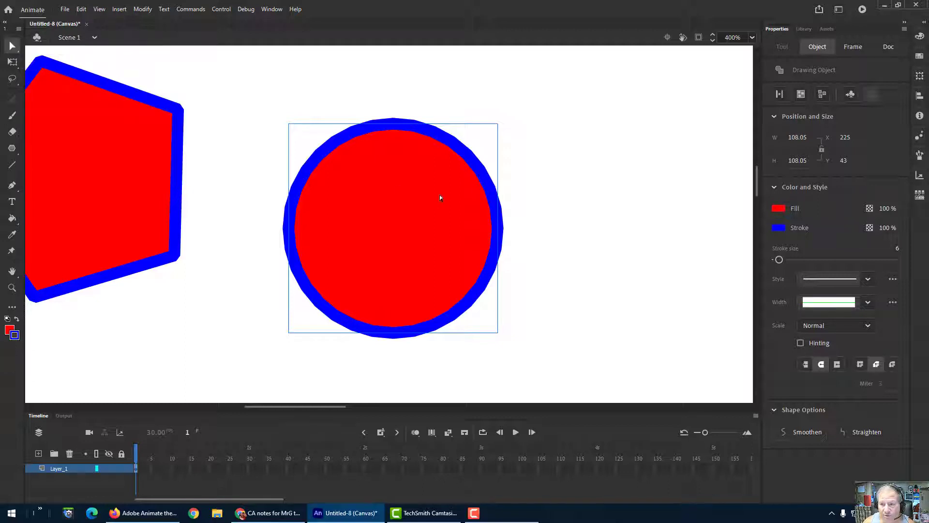
{"action": "left_click", "coordinate": [326, 141]}
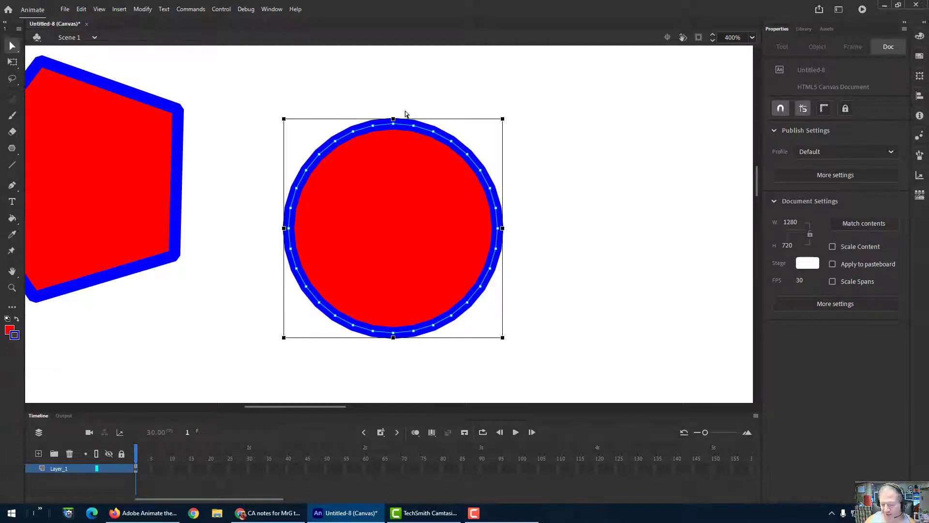
{"action": "key", "text": "ctrl+minus"}
{"action": "key", "text": "ctrl+minus"}
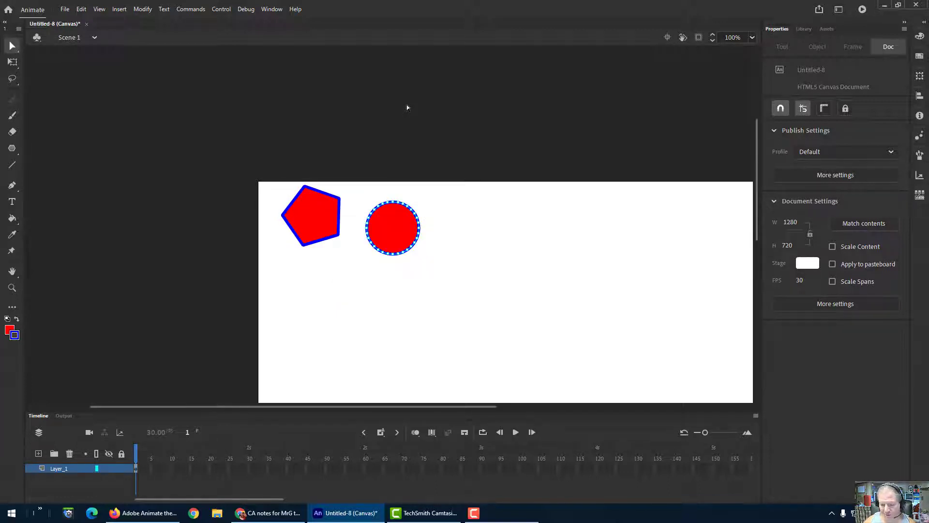
{"action": "left_click_drag", "start_coordinate": [587, 271], "coordinate": [429, 173]}
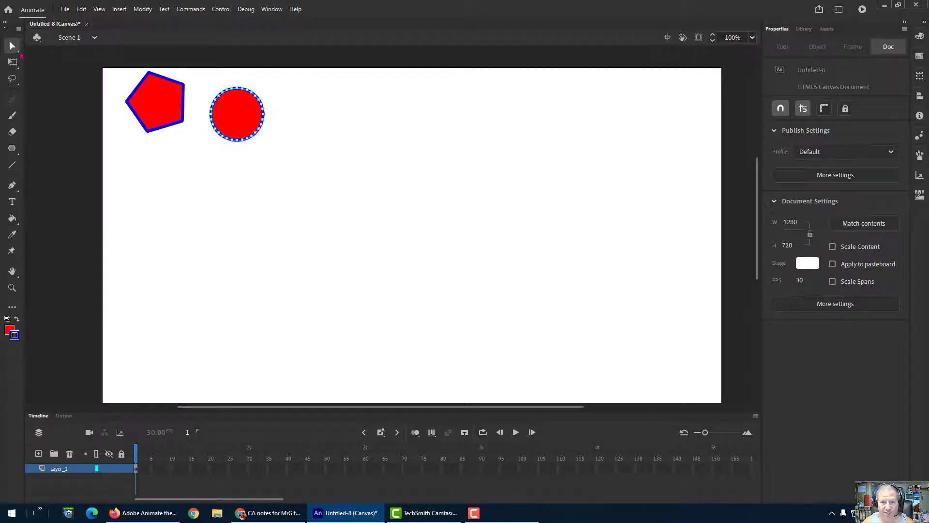
{"action": "left_click", "coordinate": [15, 47]}
{"action": "left_click", "coordinate": [51, 48]}
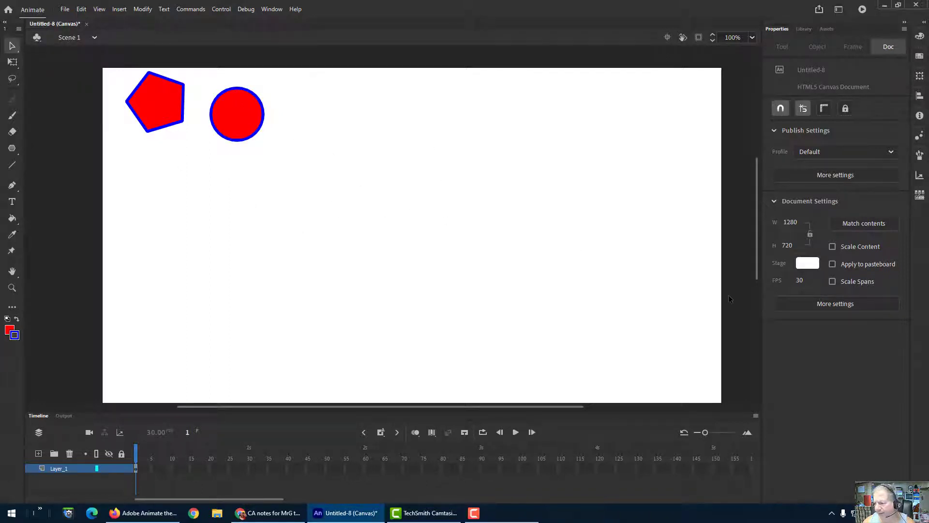
- Activate the PolyStar tool again and change its style to star
{"action": "left_click", "coordinate": [12, 148]}
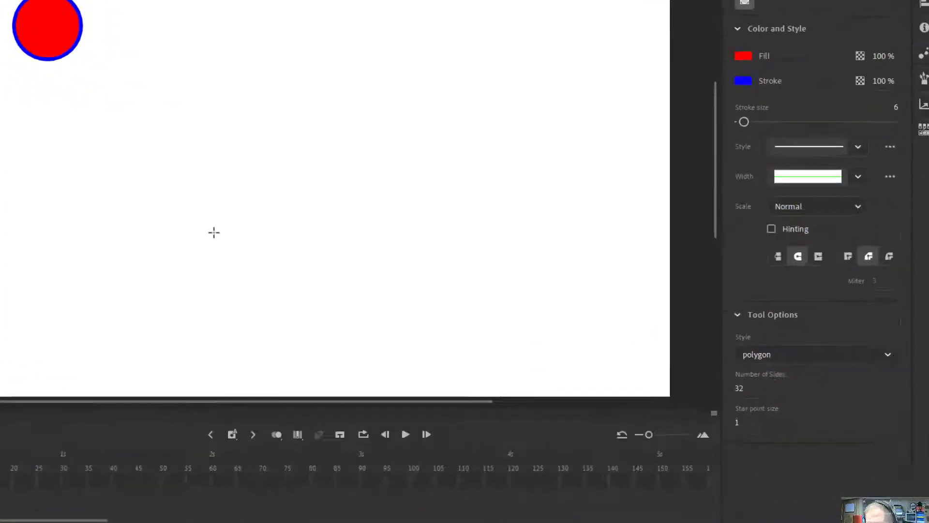
{"action": "left_click", "coordinate": [628, 299]}
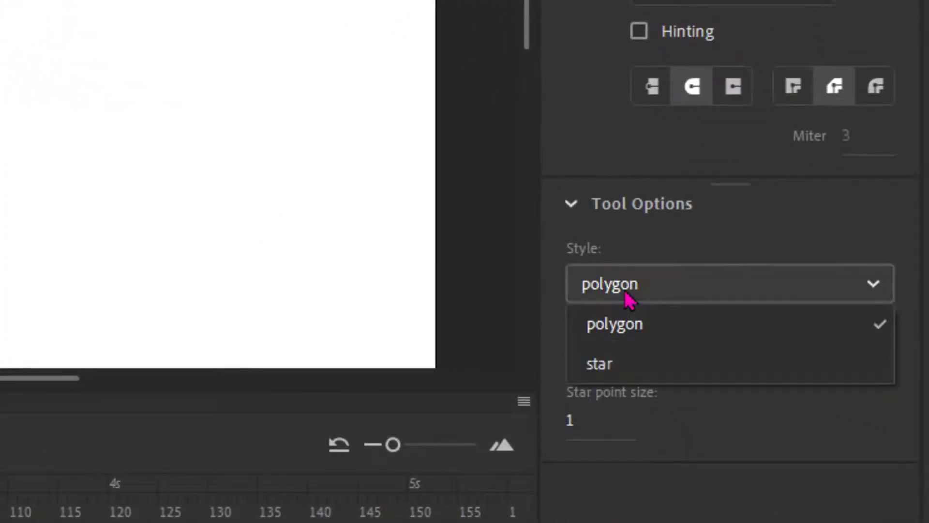
{"action": "left_click", "coordinate": [615, 368]}
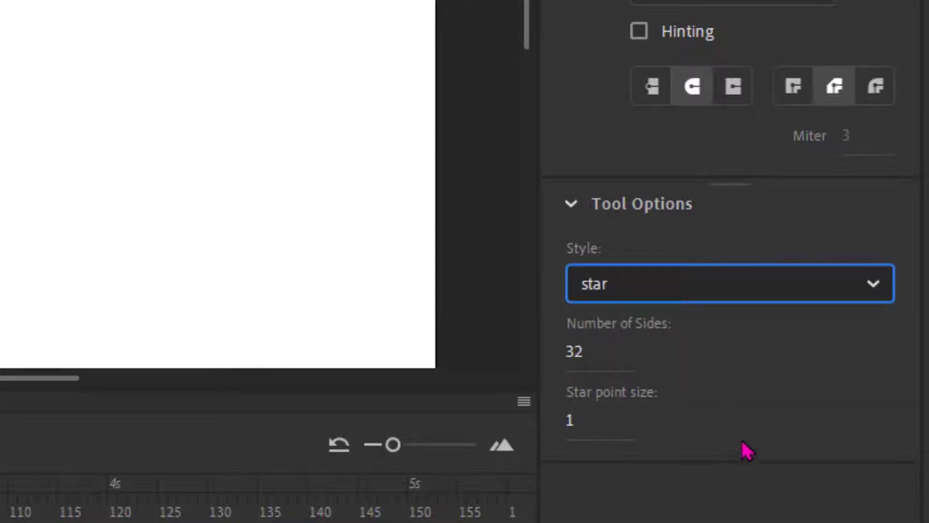
- Try to set the star's number of sides to 100
{"action": "left_click", "coordinate": [580, 353]}
{"action": "type", "text": "100"}
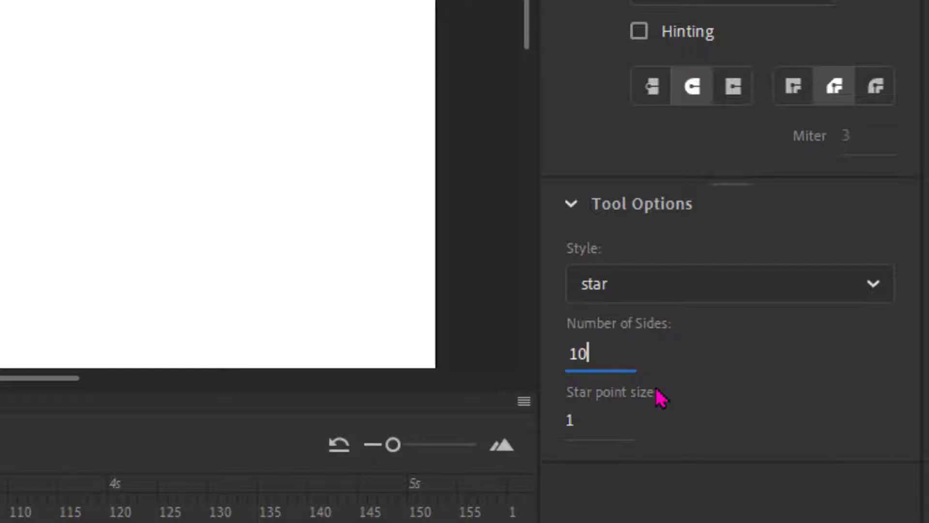
{"action": "key", "text": "Return"}
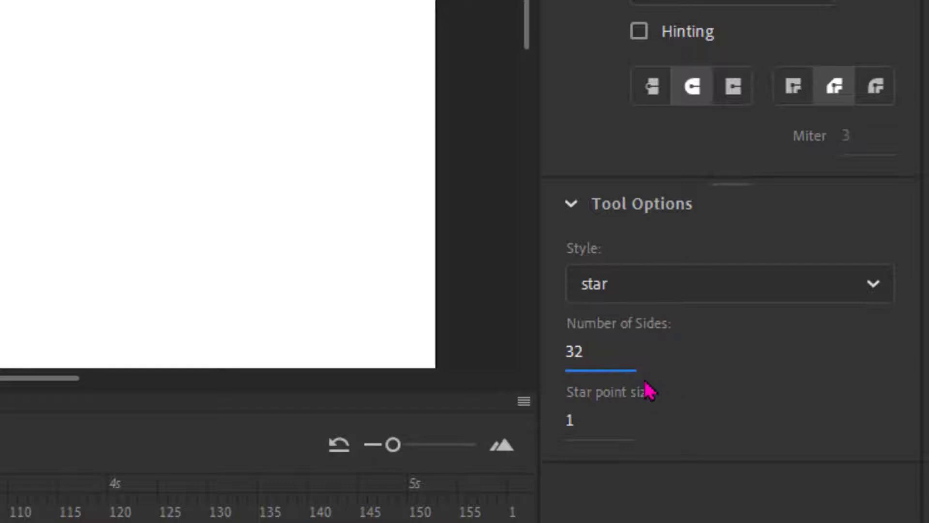
- Set the number of sides to 5 and draw a five-pointed star below the pentagon and the near-circular polygon
{"action": "left_click", "coordinate": [576, 353]}
{"action": "type", "text": "5"}
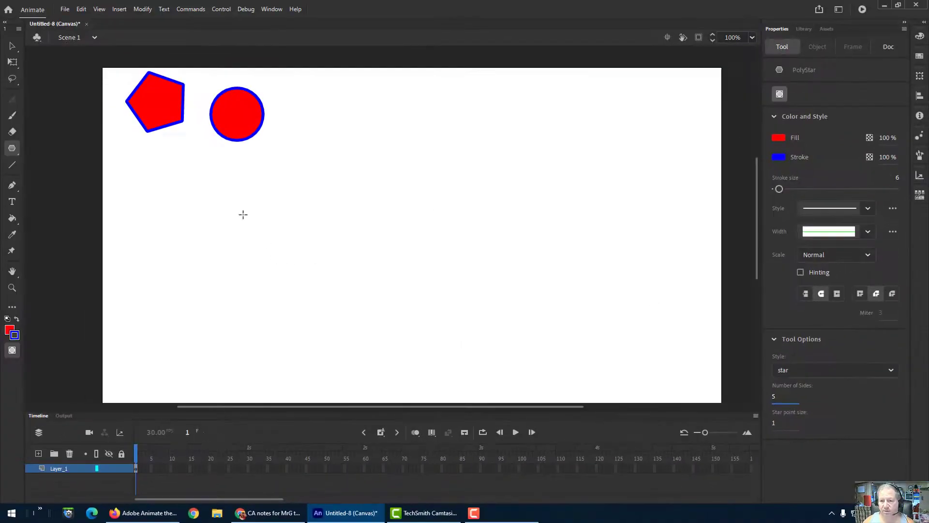
{"action": "left_click_drag", "start_coordinate": [70, 130], "coordinate": [93, 177]}
{"action": "left_click_drag", "start_coordinate": [212, 213], "coordinate": [199, 201]}
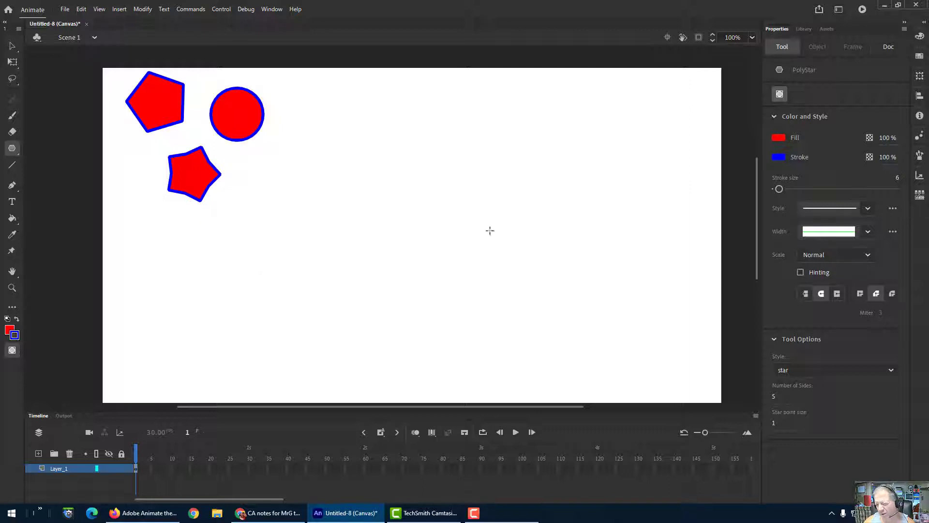
- Set the star point size to 0.01
{"action": "left_click", "coordinate": [773, 425]}
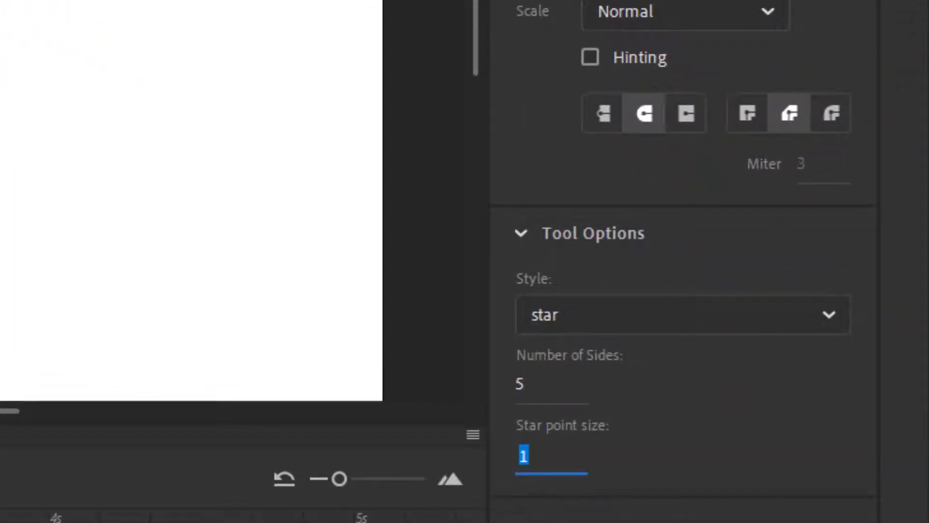
{"action": "type", "text": ".01"}
{"action": "key", "text": "Return"}
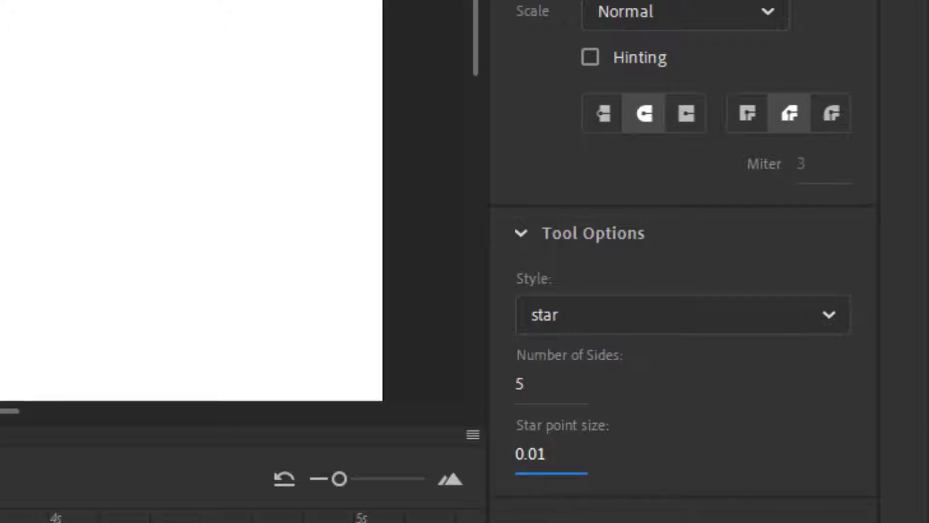
- Try a star point size of 0.001 for the five-sided star
{"action": "left_click", "coordinate": [542, 475]}
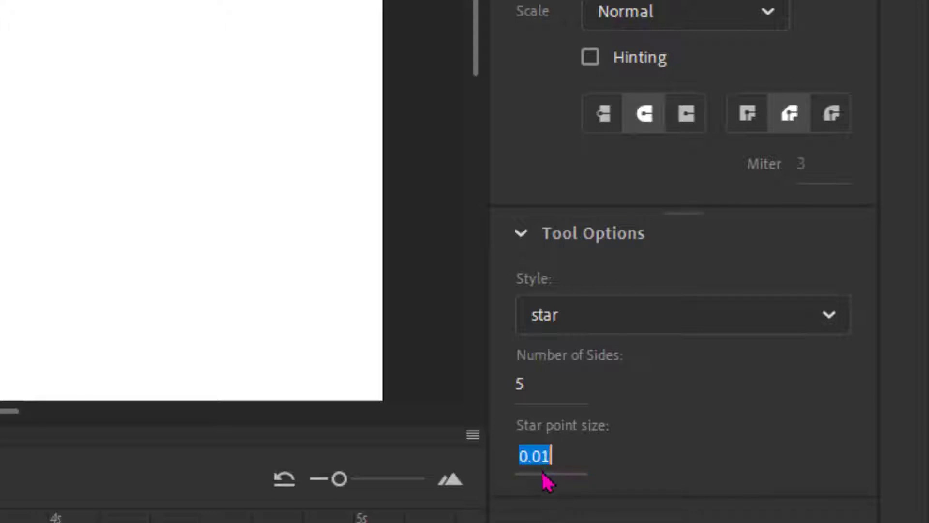
{"action": "key", "text": "BackSpace"}
{"action": "type", "text": ".001"}
{"action": "key", "text": "Return"}
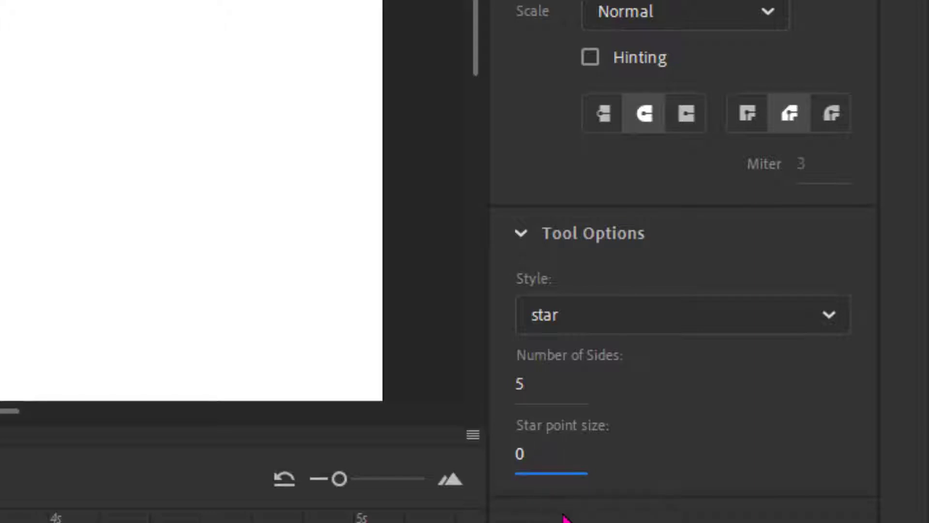
- Set the star point size to 0.1 and draw a thin five-pointed star to the right of the existing shapes
{"action": "left_click", "coordinate": [522, 456]}
{"action": "key", "text": "BackSpace"}
{"action": "type", "text": "0.1"}
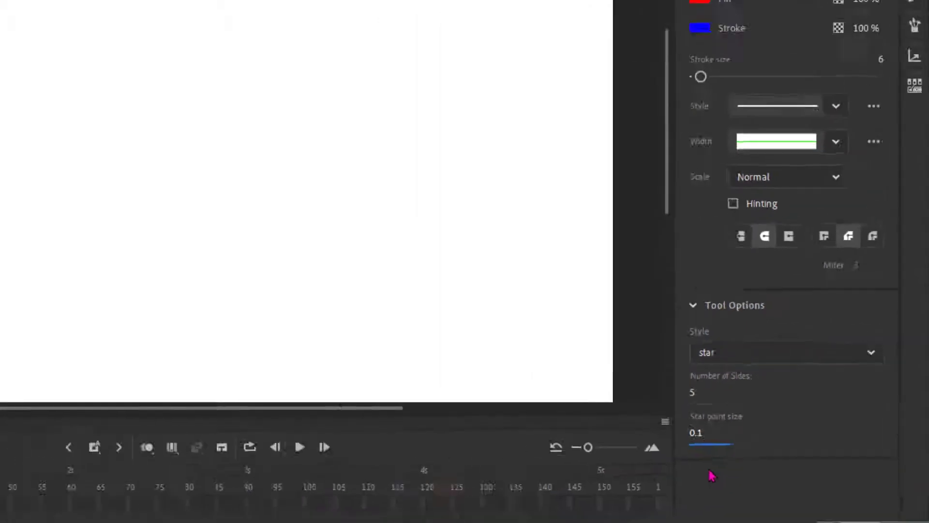
{"action": "left_click_drag", "start_coordinate": [65, 64], "coordinate": [93, 108]}
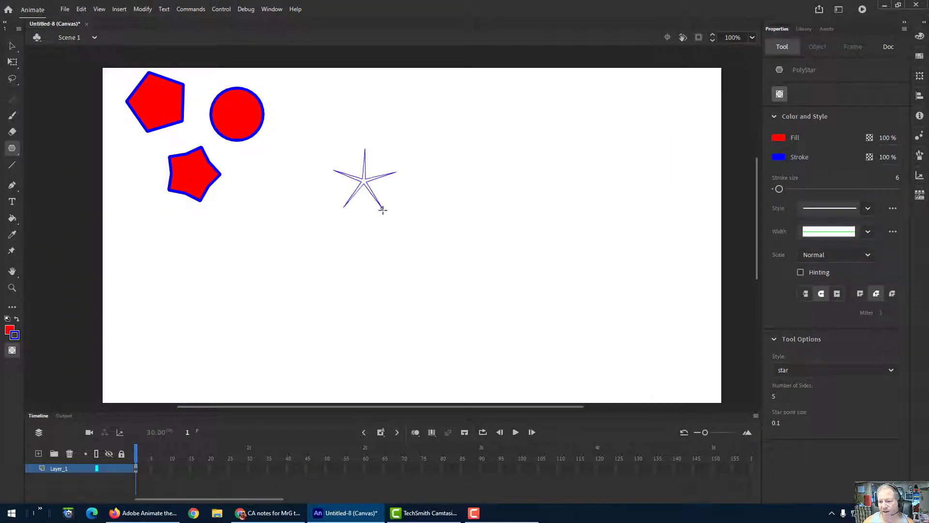
{"action": "left_click_drag", "start_coordinate": [383, 209], "coordinate": [390, 221]}
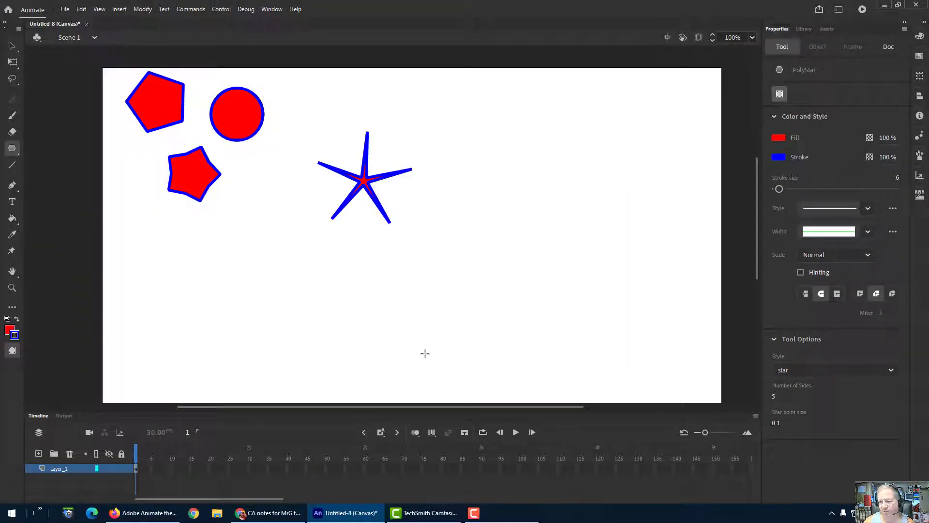
- Set the star point size to 0.5 and draw a five-pointed star below the blunt star
{"action": "left_click", "coordinate": [776, 424]}
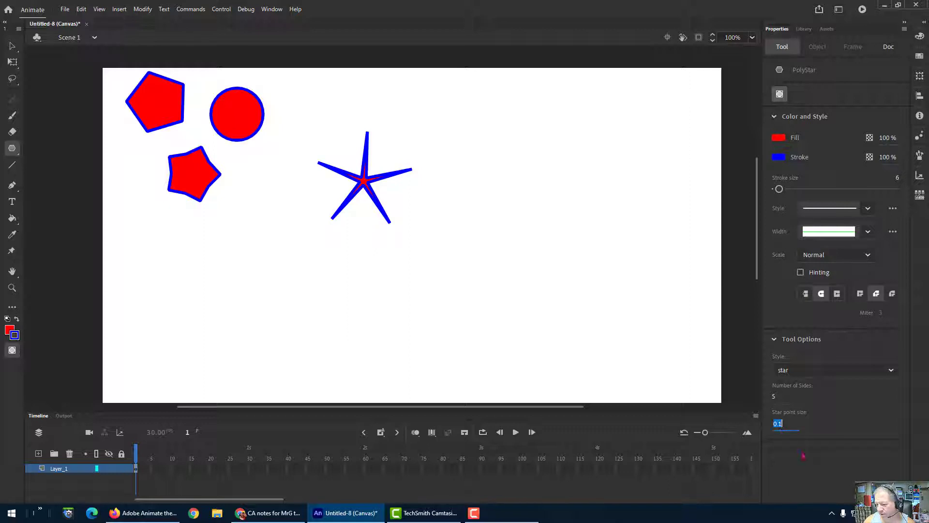
{"action": "type", "text": "."}
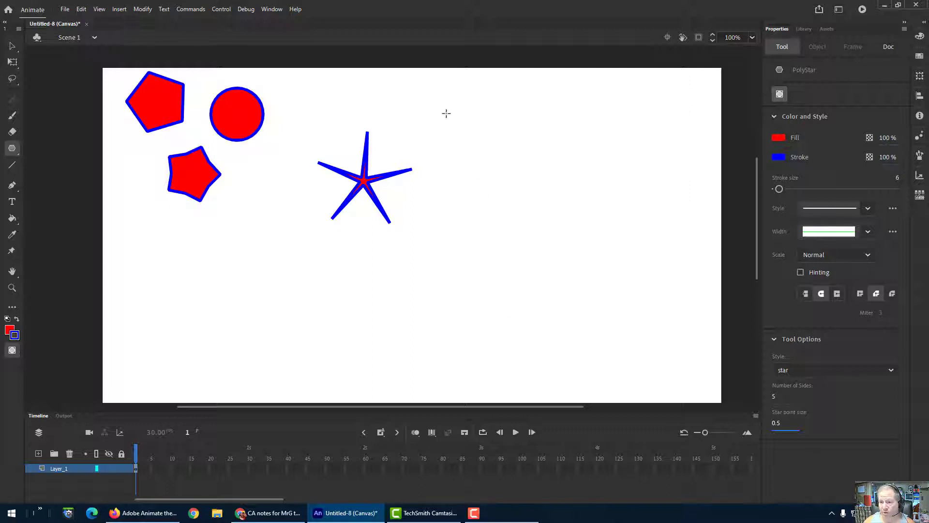
{"action": "left_click_drag", "start_coordinate": [164, 240], "coordinate": [187, 263]}
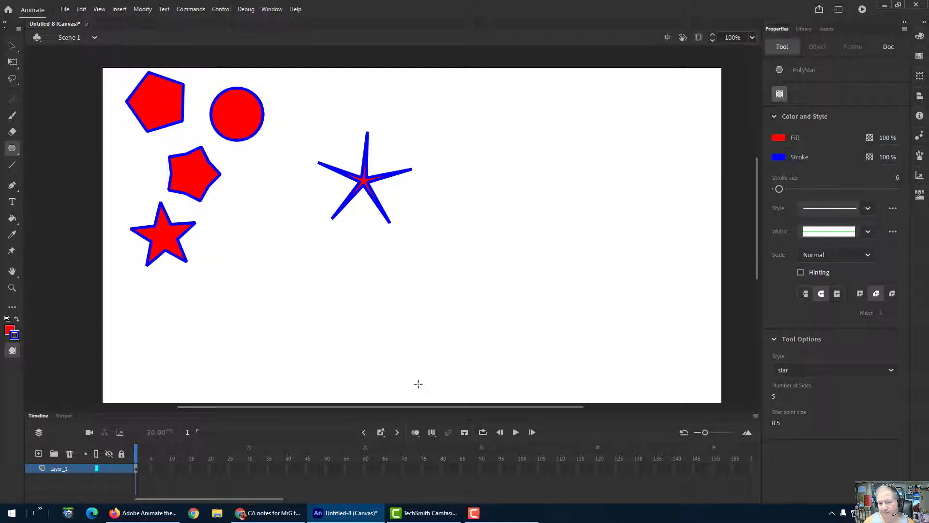
- Draw an 8-sided star below the latest five-pointed star and a larger 16-sided star to its right
{"action": "left_click", "coordinate": [775, 397]}
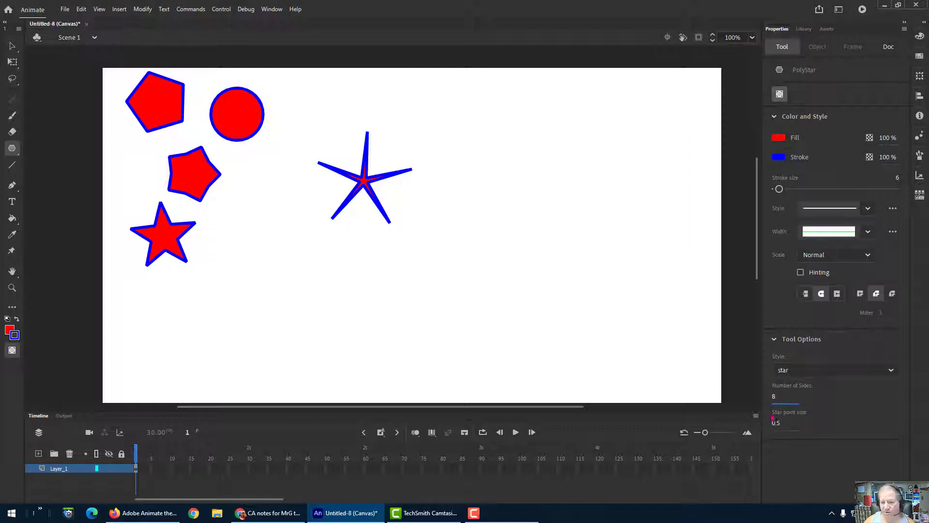
{"action": "left_click_drag", "start_coordinate": [165, 296], "coordinate": [182, 319]}
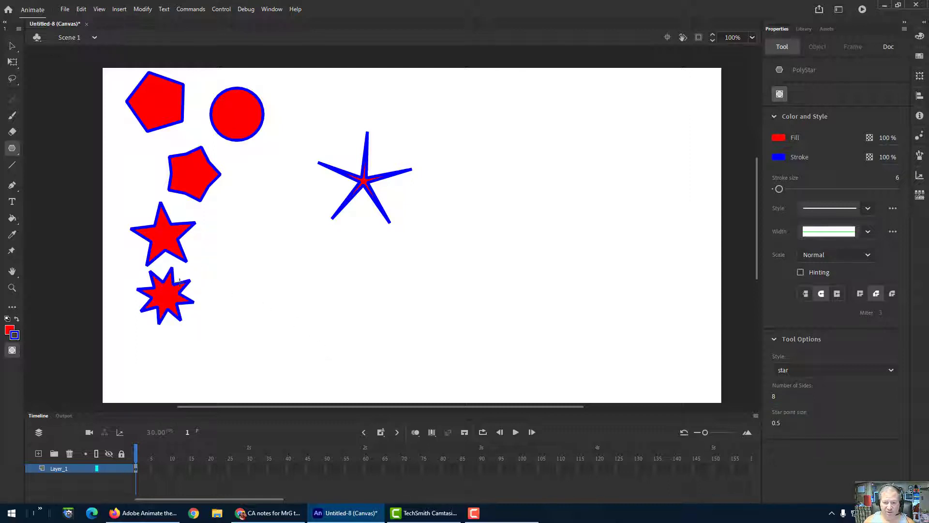
{"action": "left_click", "coordinate": [776, 399]}
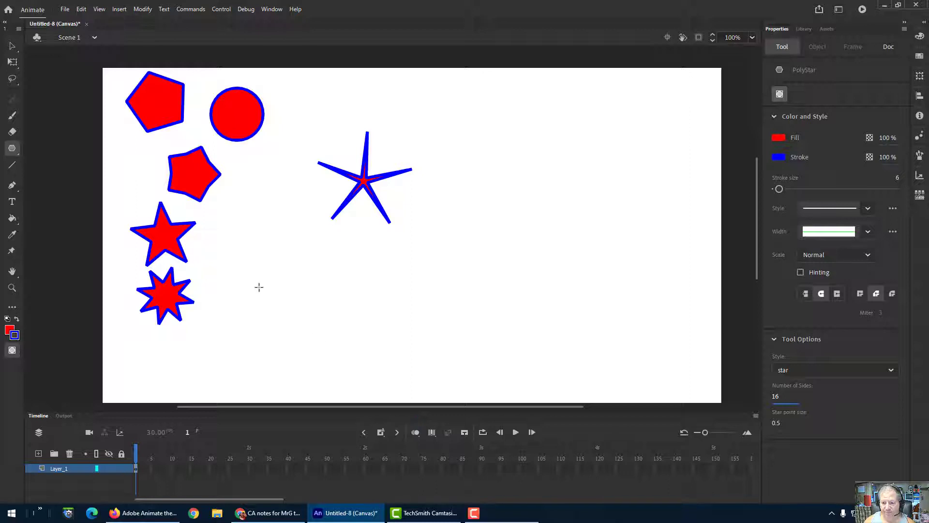
{"action": "left_click_drag", "start_coordinate": [257, 286], "coordinate": [295, 328]}
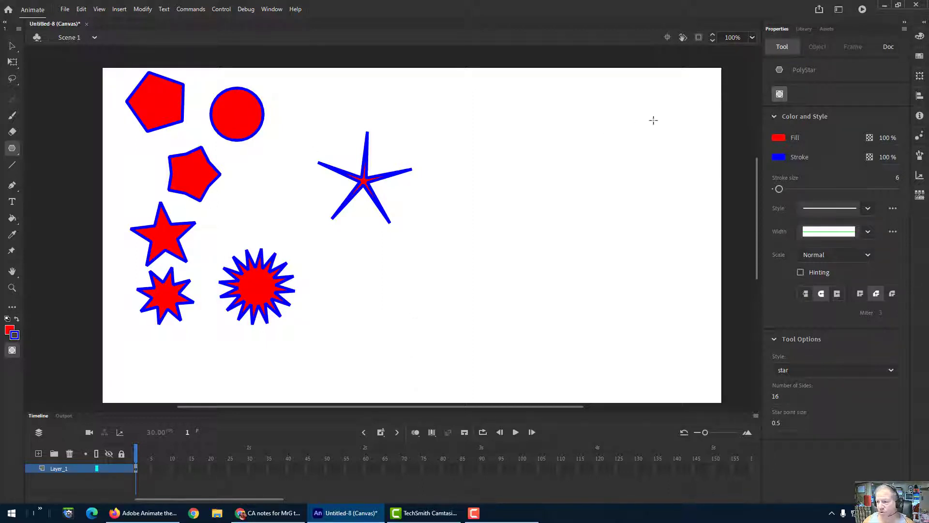
- Turn off object drawing mode, set the style to polygon and draw a 16-sided polygon right of the thin star
{"action": "left_click", "coordinate": [780, 93]}
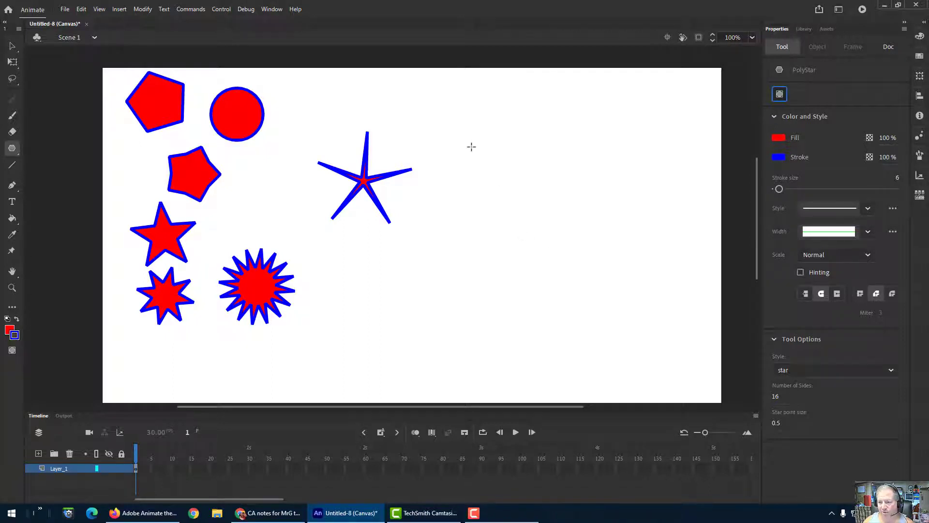
{"action": "left_click", "coordinate": [803, 371]}
{"action": "left_click", "coordinate": [802, 382]}
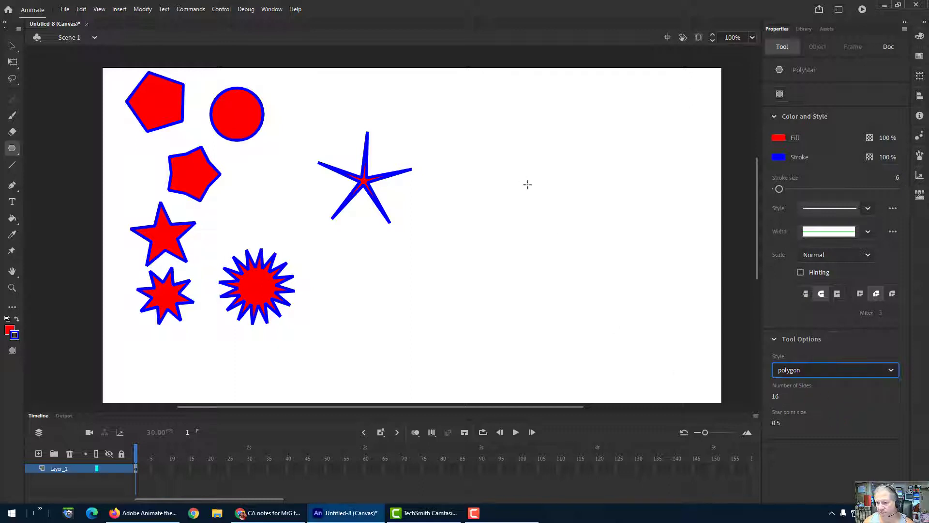
{"action": "left_click_drag", "start_coordinate": [480, 144], "coordinate": [512, 179]}
- Set the number of sides to 8 and draw an octagon just below the 16-sided polygon
{"action": "left_click", "coordinate": [777, 395]}
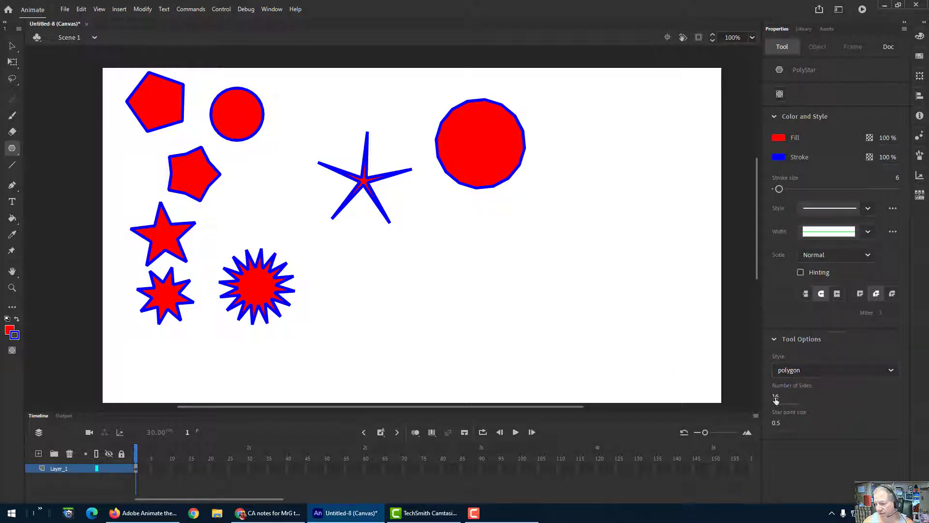
{"action": "type", "text": "8"}
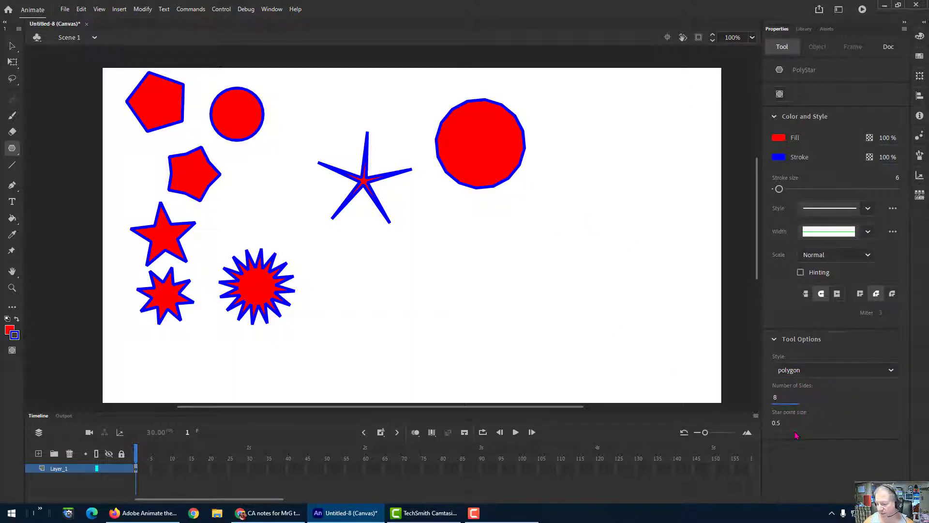
{"action": "left_click_drag", "start_coordinate": [457, 228], "coordinate": [483, 255]}
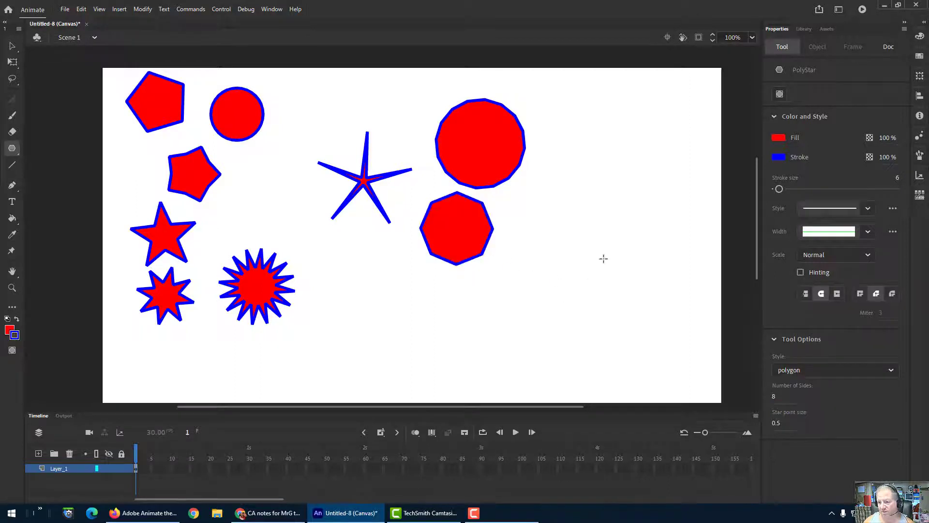
- Move the whole octagon up over the 16-sided polygon, and pull its fill down out of its outline
{"action": "left_click", "coordinate": [13, 46]}
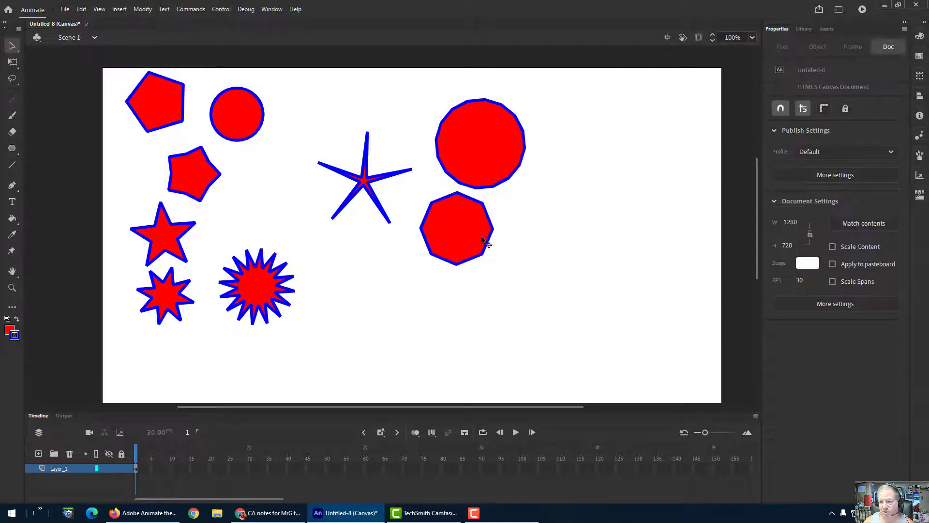
{"action": "mouse_move", "coordinate": [471, 246]}
{"action": "left_mouse_down"}
{"action": "mouse_move", "coordinate": [489, 199]}
{"action": "mouse_move", "coordinate": [460, 246]}
{"action": "mouse_move", "coordinate": [485, 192]}
{"action": "mouse_move", "coordinate": [474, 249]}
{"action": "left_mouse_up"}
{"action": "key", "text": "ctrl+z"}
{"action": "double_click", "coordinate": [469, 240]}
{"action": "left_click", "coordinate": [607, 213]}
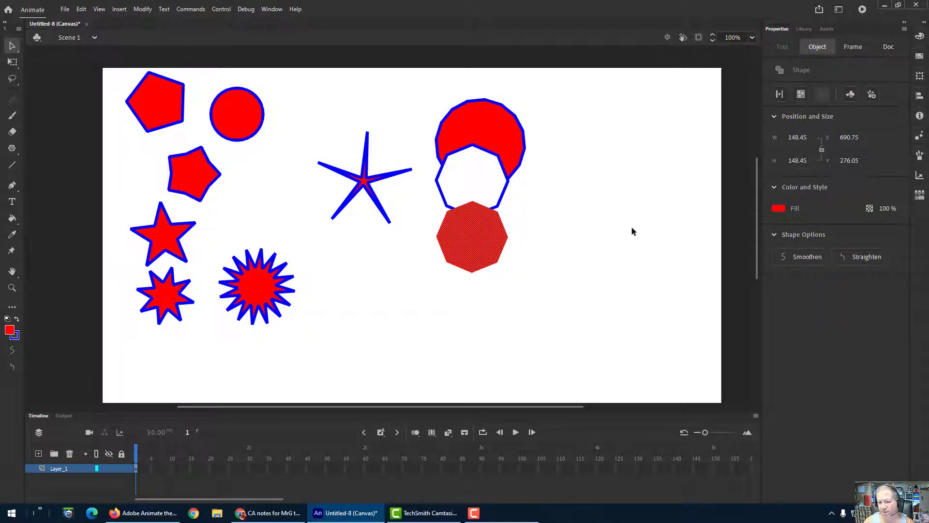
- Move the thin five-pointed star left, close to the blunt star and the near-circular polygon
{"action": "left_click", "coordinate": [199, 183]}
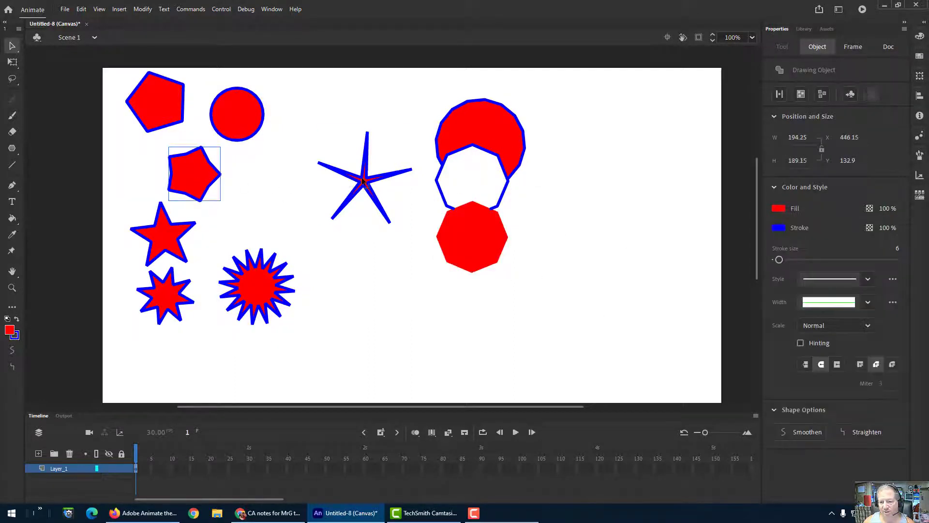
{"action": "left_click", "coordinate": [363, 182]}
{"action": "mouse_move", "coordinate": [363, 182]}
{"action": "left_mouse_down"}
{"action": "mouse_move", "coordinate": [222, 193]}
{"action": "mouse_move", "coordinate": [316, 191]}
{"action": "left_mouse_up"}
{"action": "left_click_drag", "start_coordinate": [223, 190], "coordinate": [298, 178]}
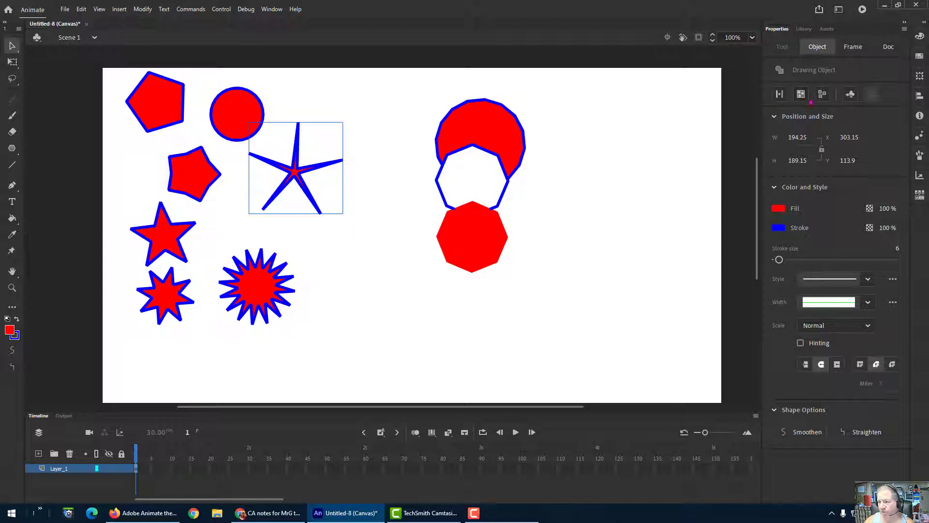
- Select the cut polygon, octagon outline and octagon fill together and move them left beside the thin star
{"action": "left_click", "coordinate": [478, 259]}
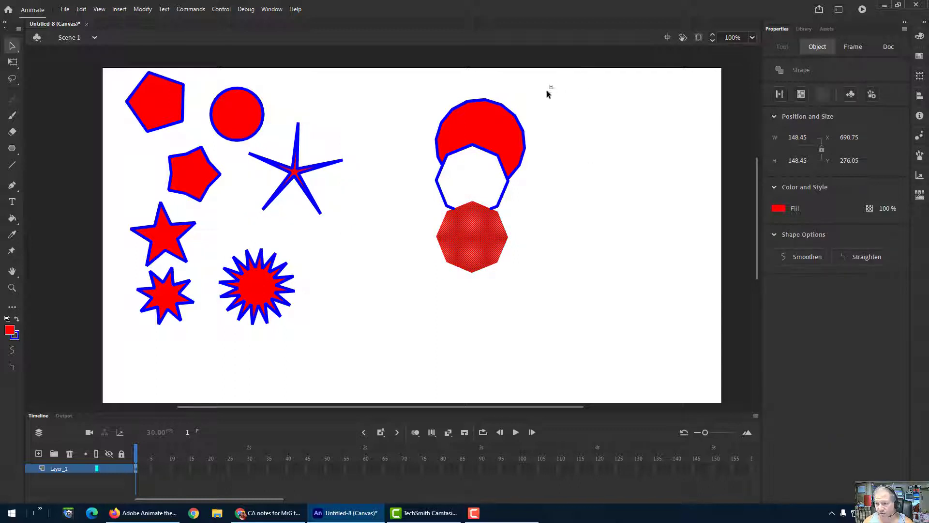
{"action": "left_click_drag", "start_coordinate": [553, 86], "coordinate": [428, 290]}
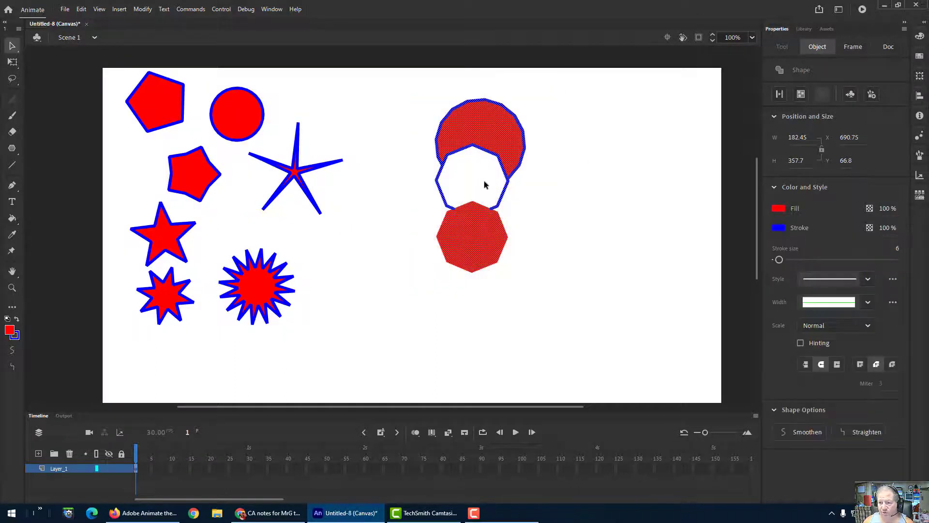
{"action": "left_click_drag", "start_coordinate": [484, 181], "coordinate": [402, 170]}
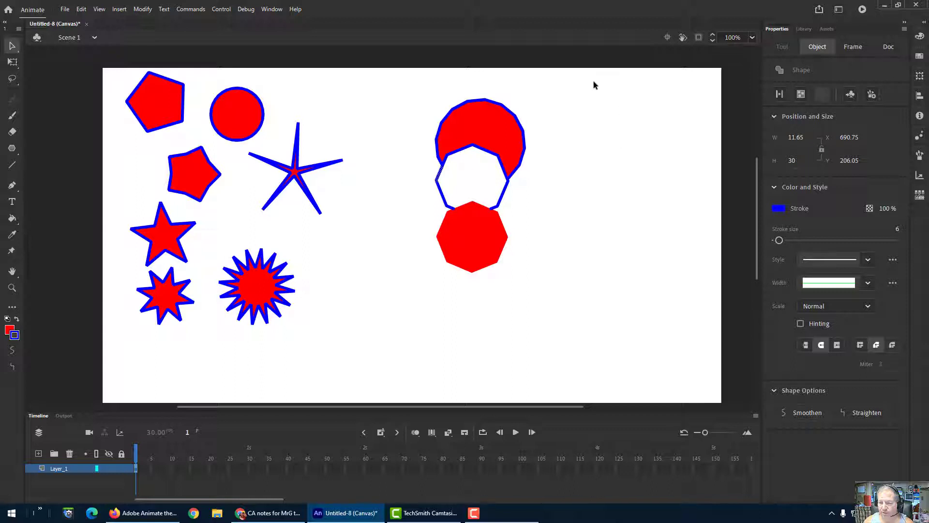
{"action": "left_click_drag", "start_coordinate": [571, 78], "coordinate": [372, 272]}
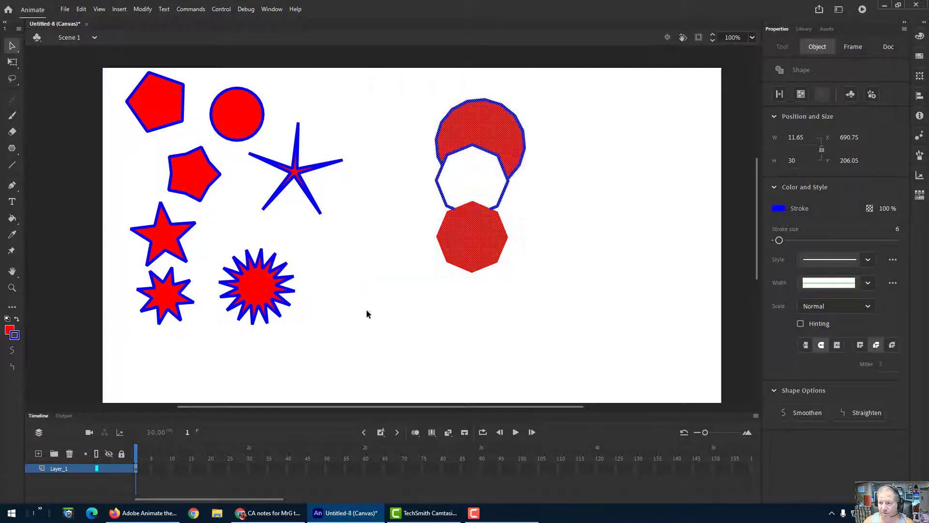
{"action": "left_click_drag", "start_coordinate": [497, 125], "coordinate": [408, 108]}
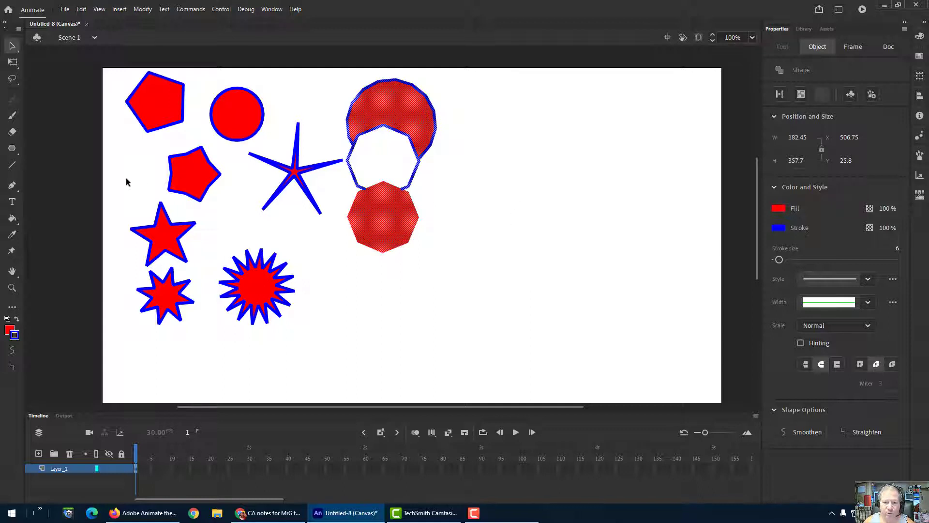
- Deselect the overlapping polygon shapes and set the PolyStar tool's number of sides to 6
{"action": "left_click", "coordinate": [16, 155]}
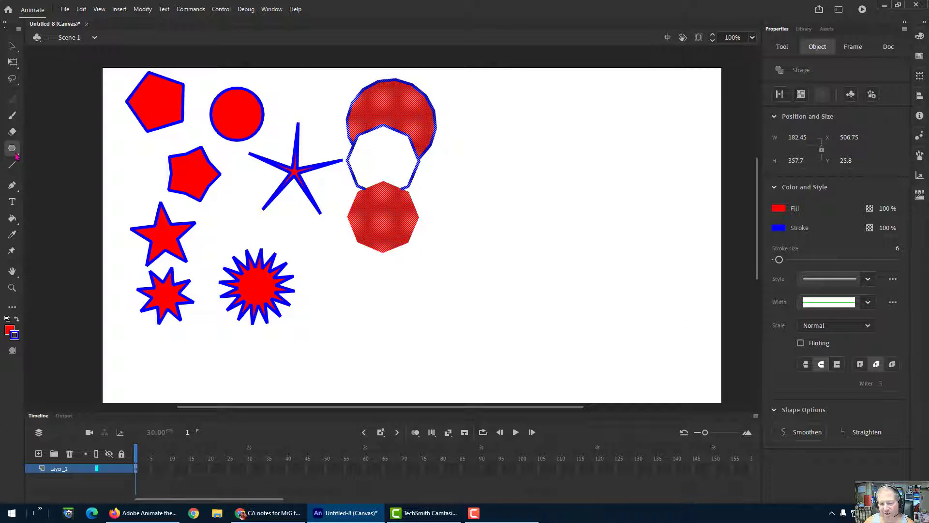
{"action": "left_click", "coordinate": [16, 154]}
{"action": "left_click", "coordinate": [73, 212]}
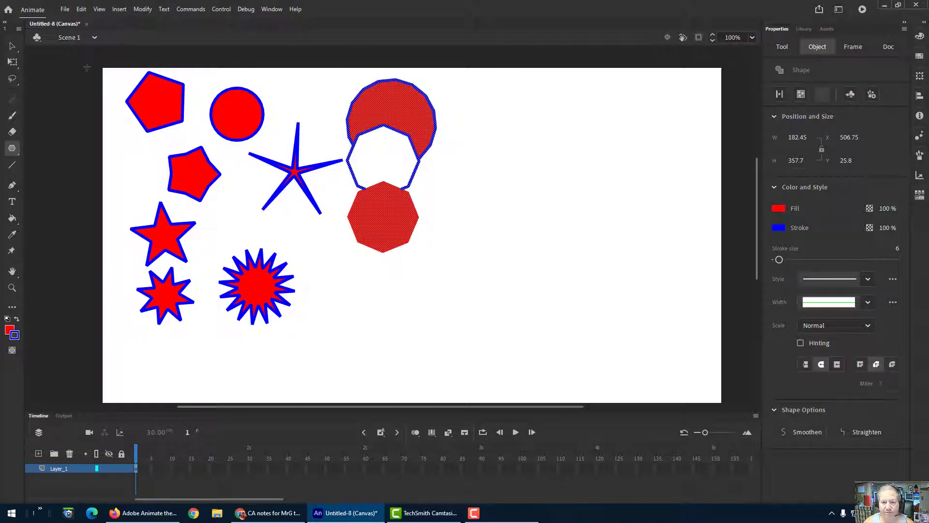
{"action": "left_click", "coordinate": [12, 46]}
{"action": "left_click", "coordinate": [55, 90]}
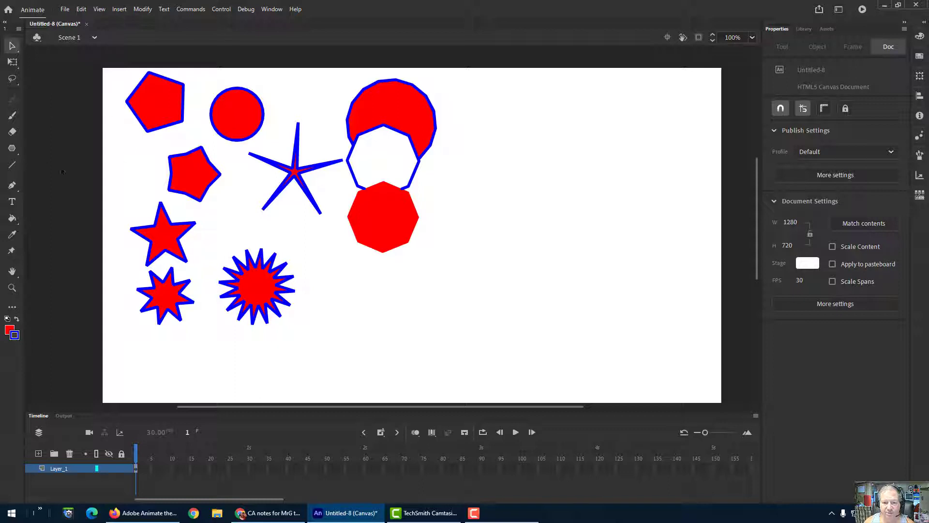
{"action": "left_click", "coordinate": [12, 148]}
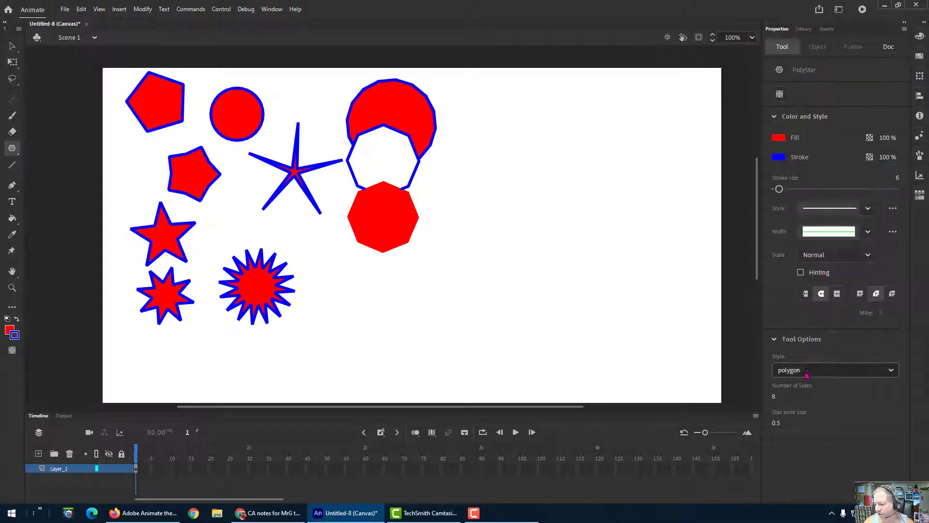
{"action": "left_click", "coordinate": [780, 399]}
{"action": "type", "text": "12"}
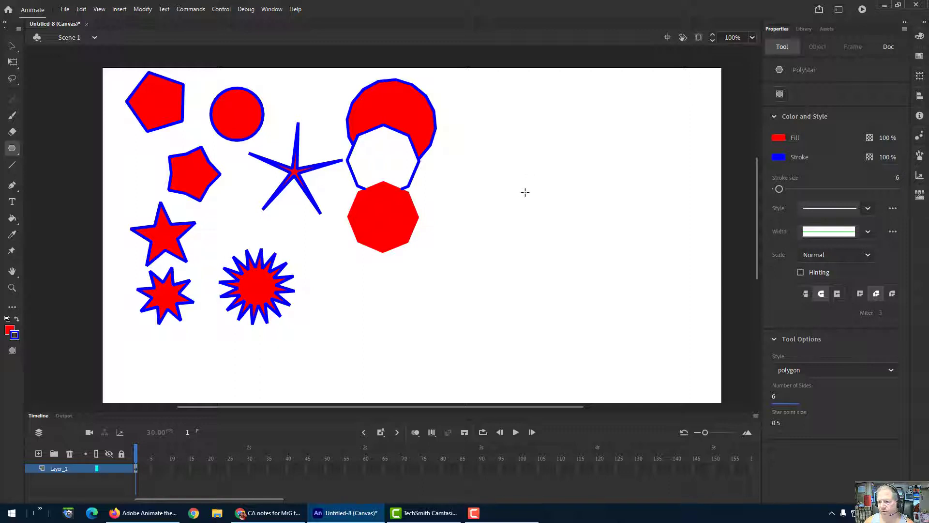
- Draw a large hexagon to the right of the overlapping polygon shapes and undo it
{"action": "mouse_move", "coordinate": [525, 185]}
{"action": "left_mouse_down"}
{"action": "mouse_move", "coordinate": [570, 234]}
{"action": "mouse_move", "coordinate": [551, 241]}
{"action": "mouse_move", "coordinate": [570, 224]}
{"action": "mouse_move", "coordinate": [560, 242]}
{"action": "mouse_move", "coordinate": [568, 228]}
{"action": "mouse_move", "coordinate": [587, 232]}
{"action": "mouse_move", "coordinate": [574, 249]}
{"action": "mouse_move", "coordinate": [524, 239]}
{"action": "mouse_move", "coordinate": [582, 222]}
{"action": "mouse_move", "coordinate": [574, 238]}
{"action": "mouse_move", "coordinate": [588, 230]}
{"action": "mouse_move", "coordinate": [568, 247]}
{"action": "mouse_move", "coordinate": [585, 224]}
{"action": "mouse_move", "coordinate": [556, 247]}
{"action": "mouse_move", "coordinate": [587, 220]}
{"action": "mouse_move", "coordinate": [587, 234]}
{"action": "left_mouse_up"}
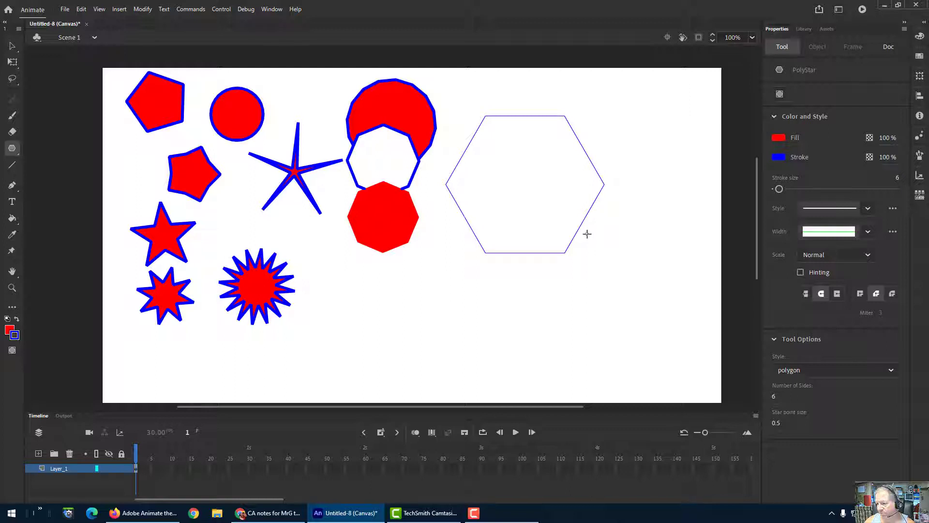
{"action": "left_click_drag", "start_coordinate": [587, 234], "coordinate": [587, 234]}
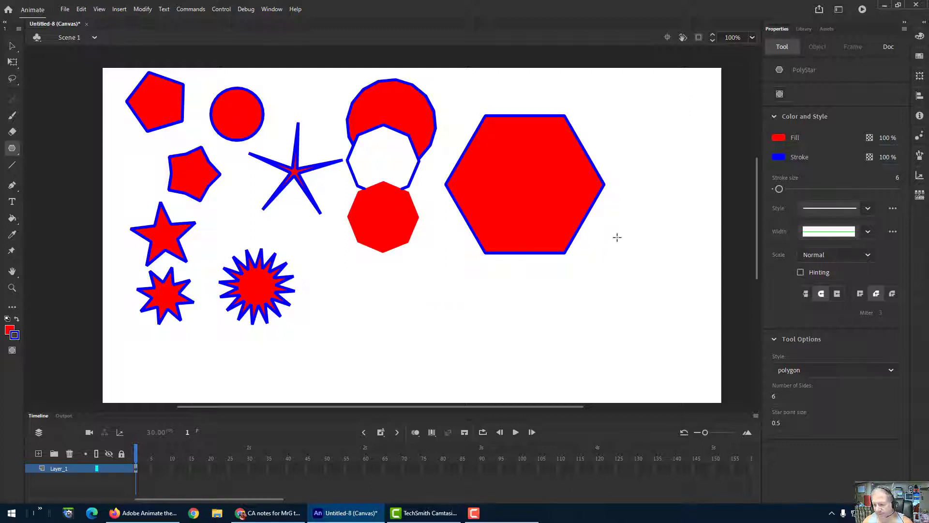
{"action": "key", "text": "ctrl+z"}
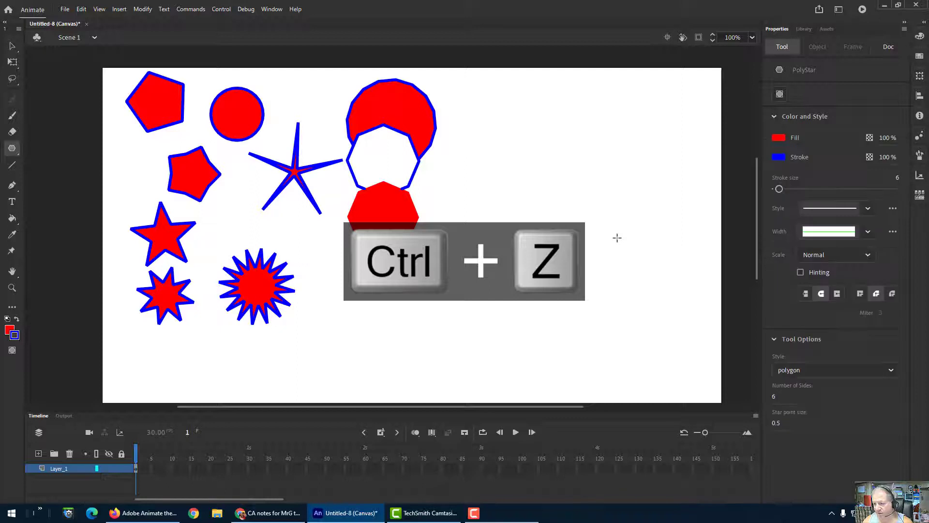
- Set the fill to grey #999999 with no stroke and draw a hexagon about 328 by 284 px beside the overlapping polygons
{"action": "left_click", "coordinate": [780, 138]}
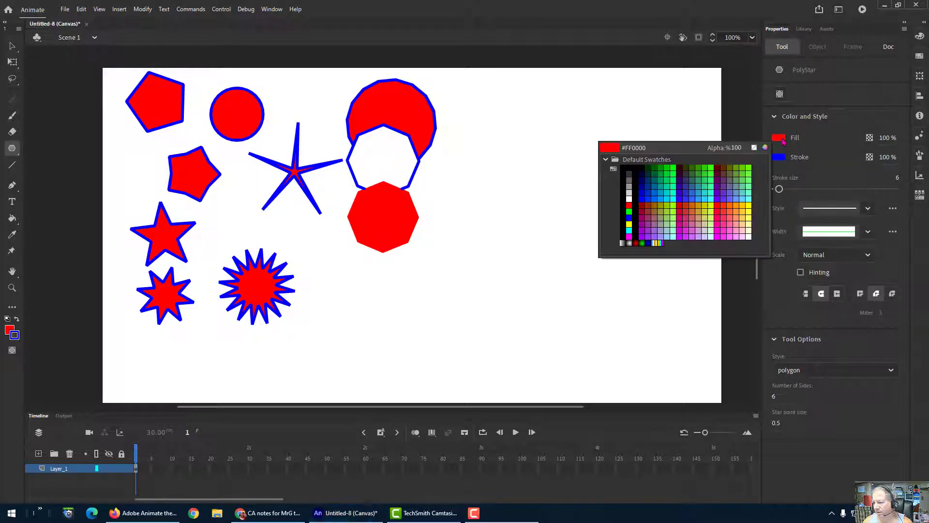
{"action": "left_click", "coordinate": [631, 182]}
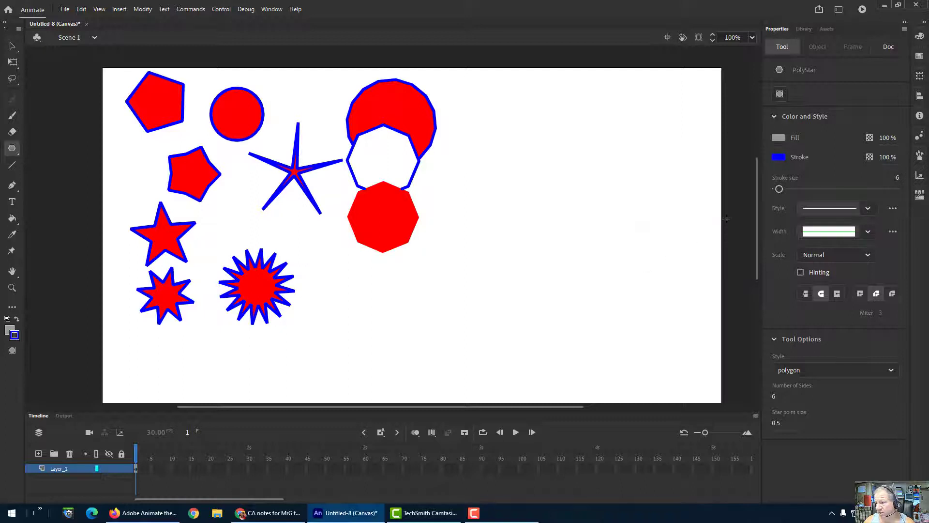
{"action": "left_click", "coordinate": [778, 157]}
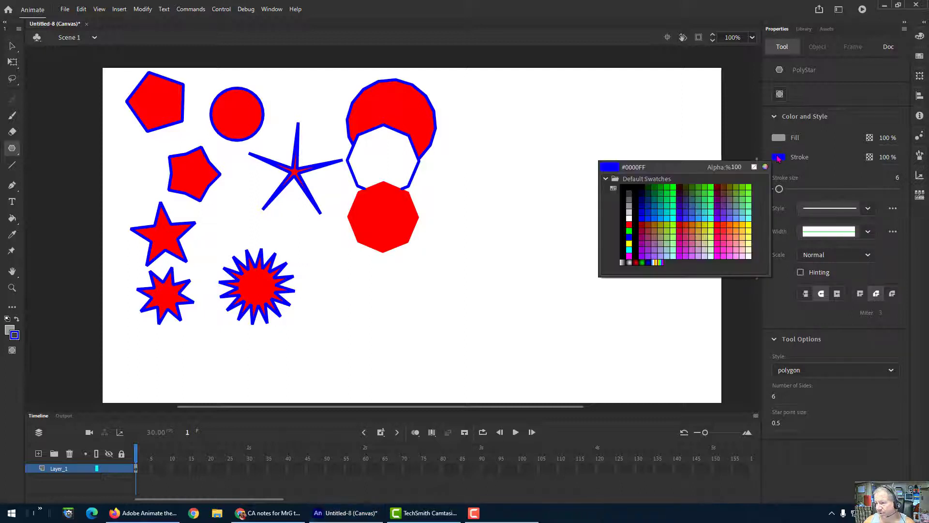
{"action": "left_click", "coordinate": [753, 167]}
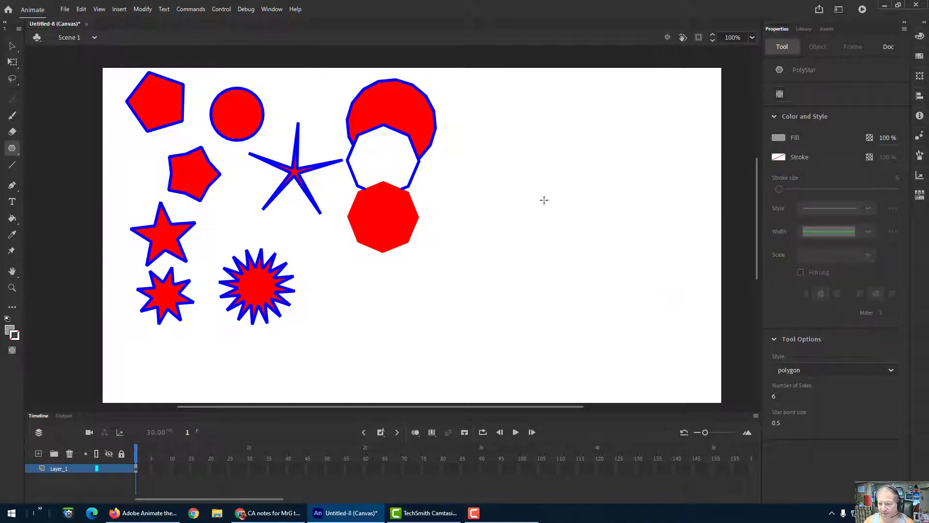
{"action": "left_click_drag", "start_coordinate": [539, 202], "coordinate": [599, 257]}
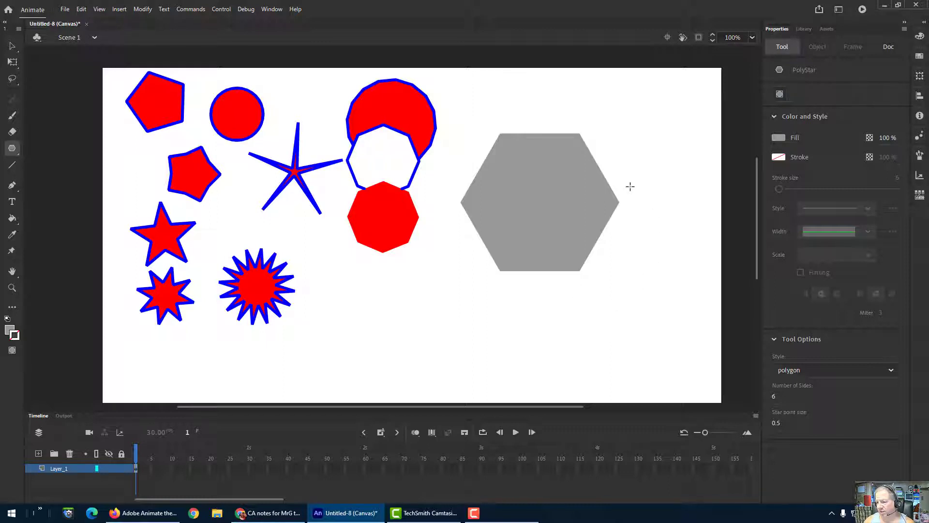
- Switch to the Oval tool and set its fill colour to red
{"action": "left_click", "coordinate": [14, 149]}
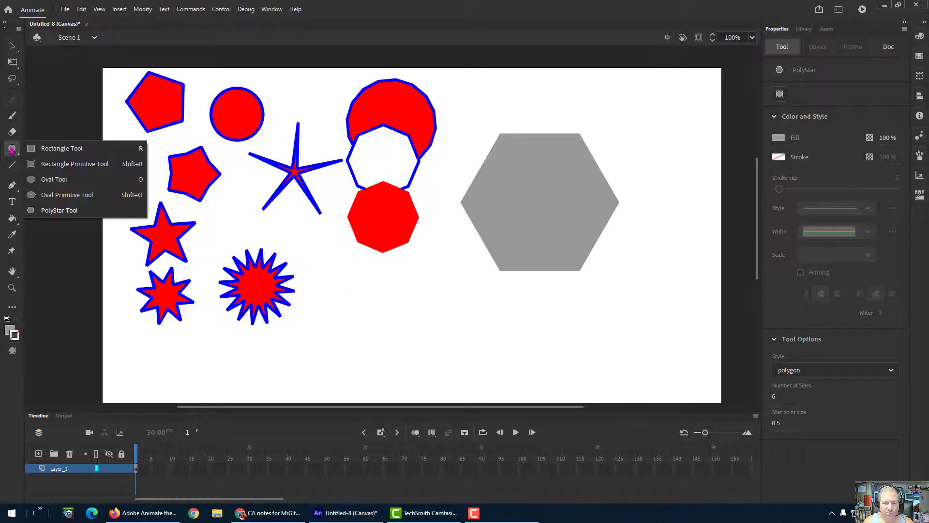
{"action": "left_click", "coordinate": [55, 180]}
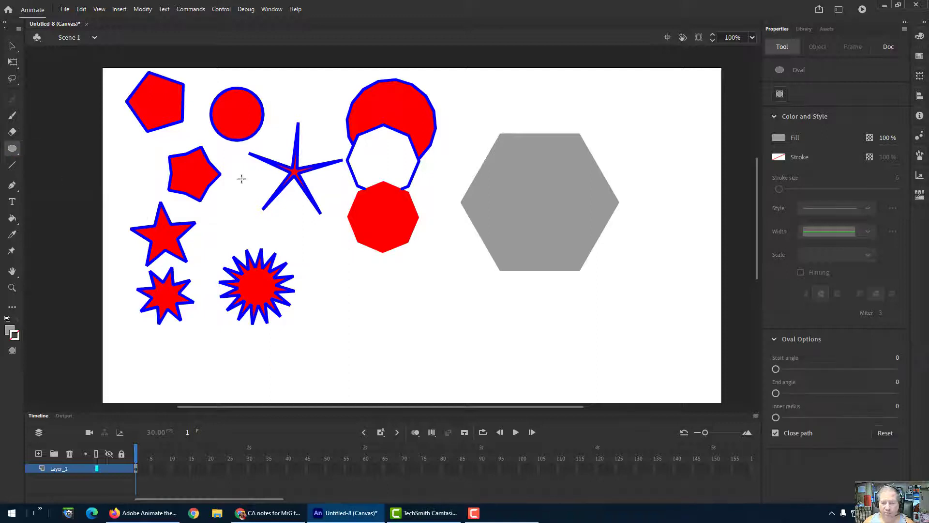
{"action": "left_click", "coordinate": [777, 138]}
{"action": "left_click", "coordinate": [630, 204]}
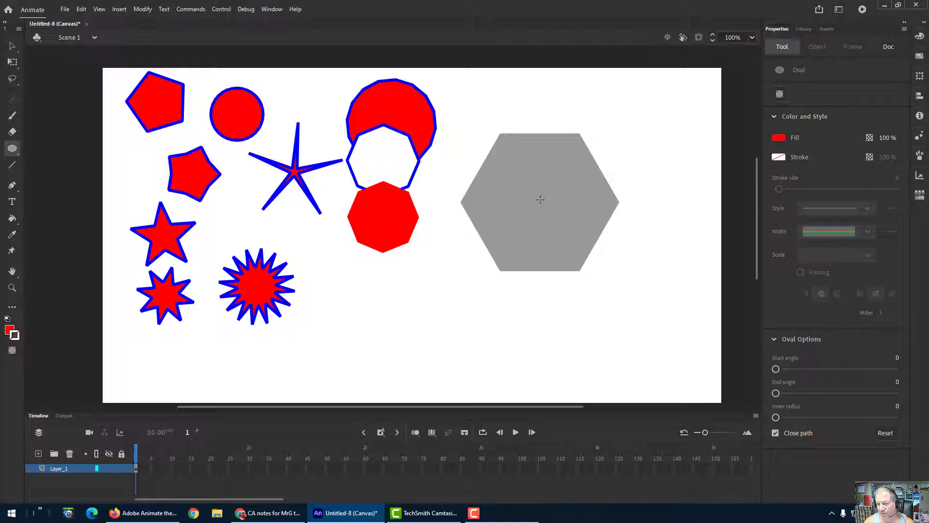
- Try drawing a red circle on the grey hexagon and pulling it away to cut a hole, and undo these attempts
{"action": "left_click_drag", "start_coordinate": [540, 199], "coordinate": [585, 229]}
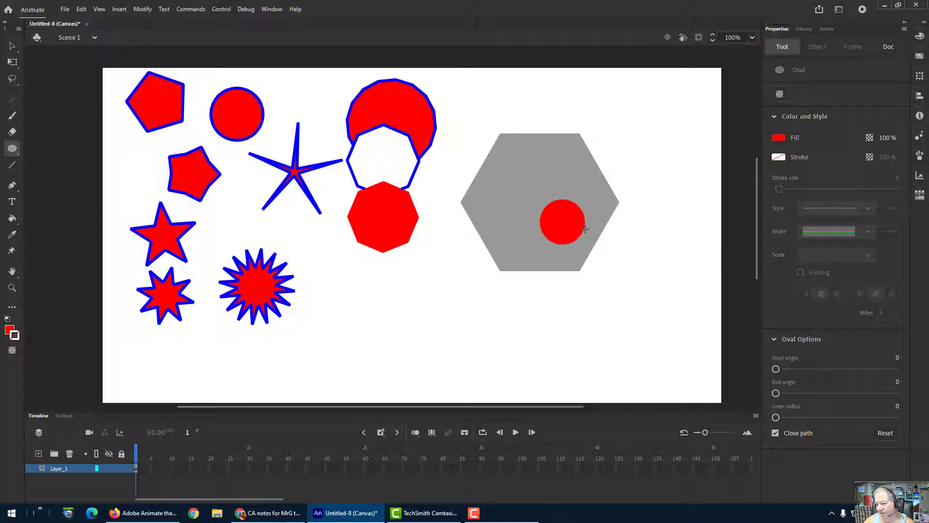
{"action": "key", "text": "ctrl+z"}
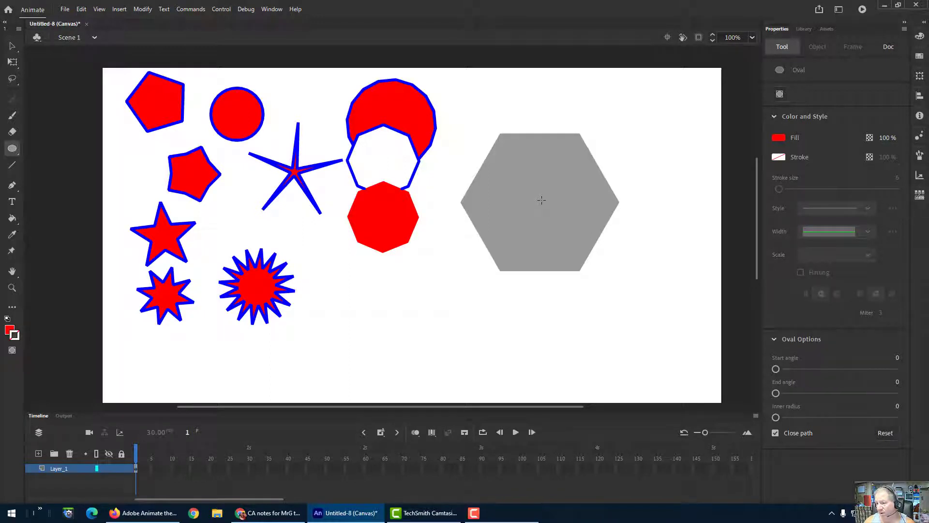
{"action": "left_click_drag", "start_coordinate": [541, 200], "coordinate": [577, 229]}
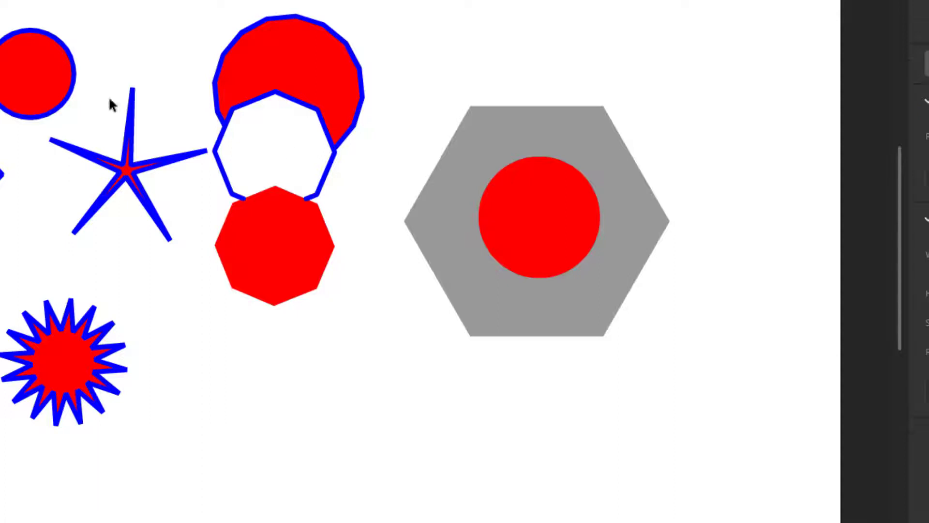
{"action": "left_click_drag", "start_coordinate": [521, 204], "coordinate": [350, 362]}
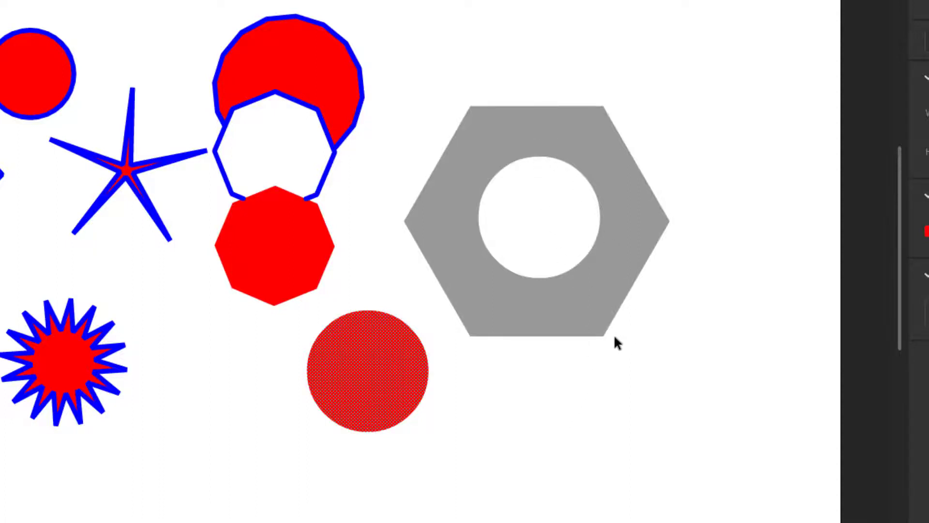
{"action": "key", "text": "ctrl+z"}
{"action": "key", "text": "ctrl+z"}
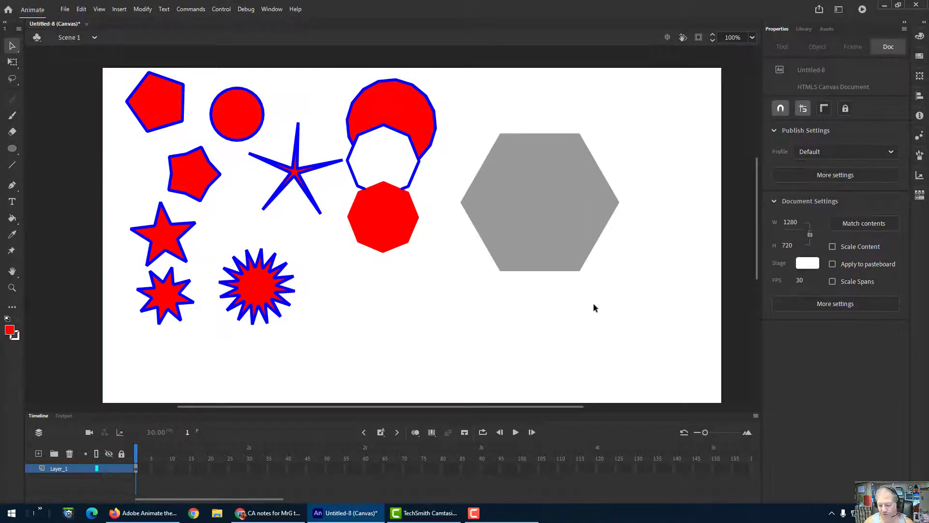
- Draw a red circle about 84 px wide on the empty stage area below the red octagon fill
{"action": "scroll", "coordinate": [593, 305], "scroll_direction": "right", "scroll_amount": 1}
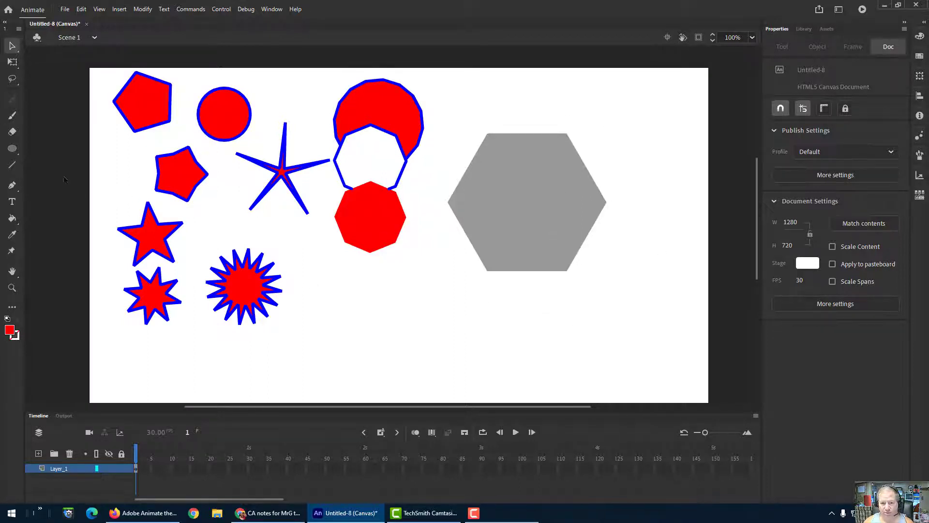
{"action": "left_click", "coordinate": [12, 149]}
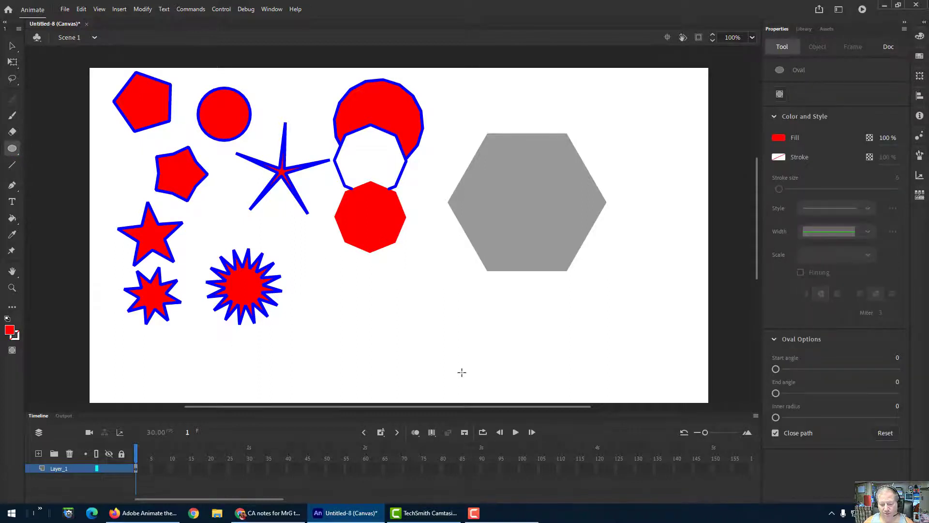
{"action": "left_click_drag", "start_coordinate": [375, 309], "coordinate": [417, 348]}
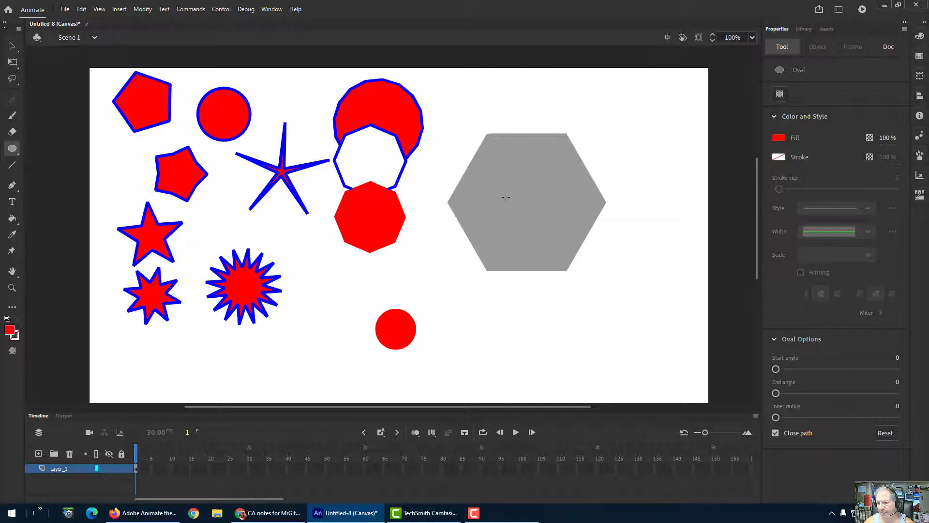
- Activate the Selection tool and expand the collapsed side panels so that the Align options are shown
{"action": "left_click", "coordinate": [14, 49]}
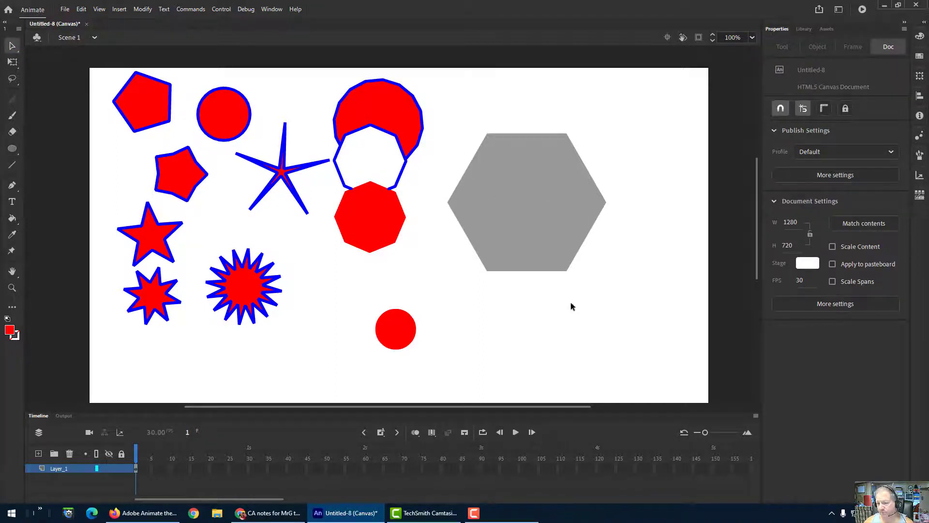
{"action": "left_click", "coordinate": [922, 23]}
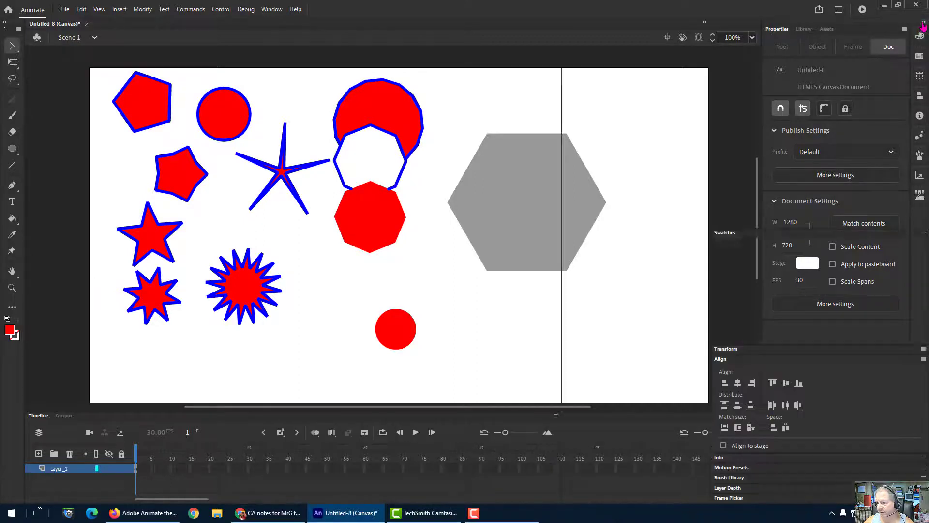
{"action": "left_click_drag", "start_coordinate": [336, 407], "coordinate": [369, 407]}
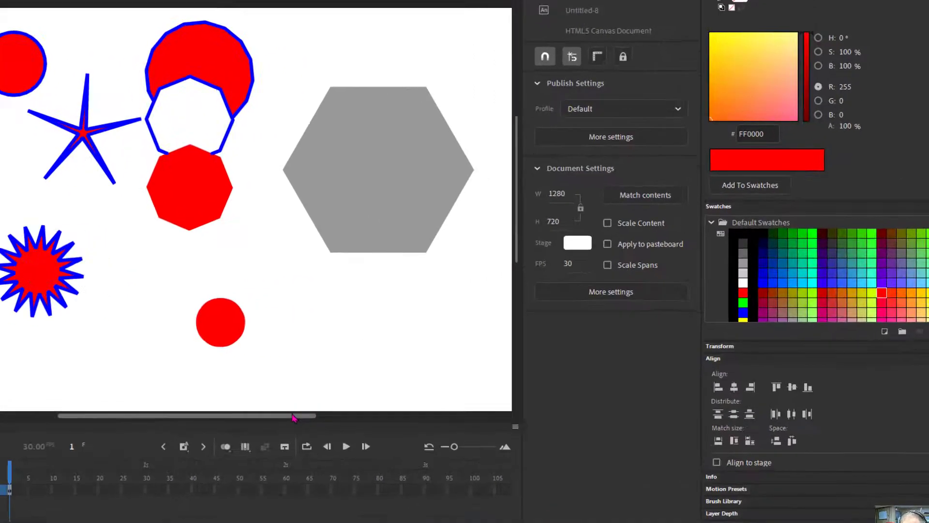
{"action": "left_click_drag", "start_coordinate": [292, 415], "coordinate": [297, 416]}
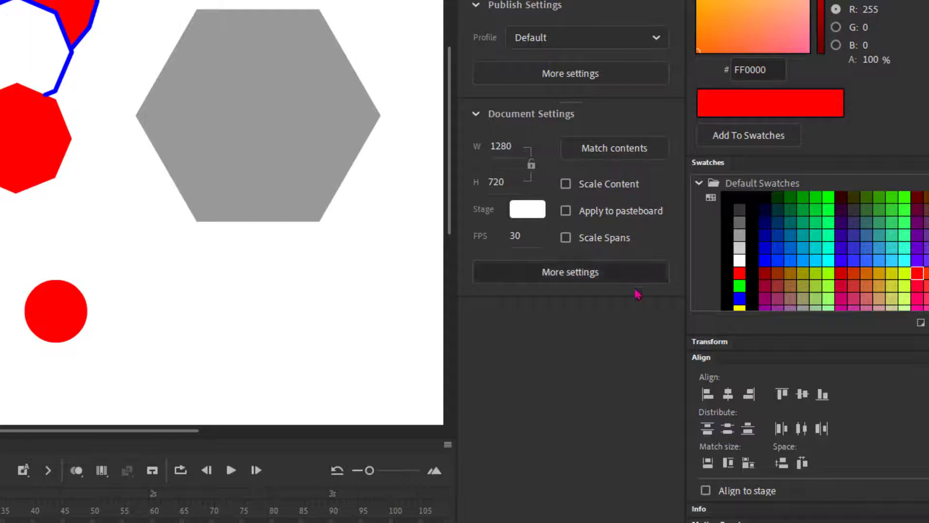
{"action": "left_click", "coordinate": [702, 358]}
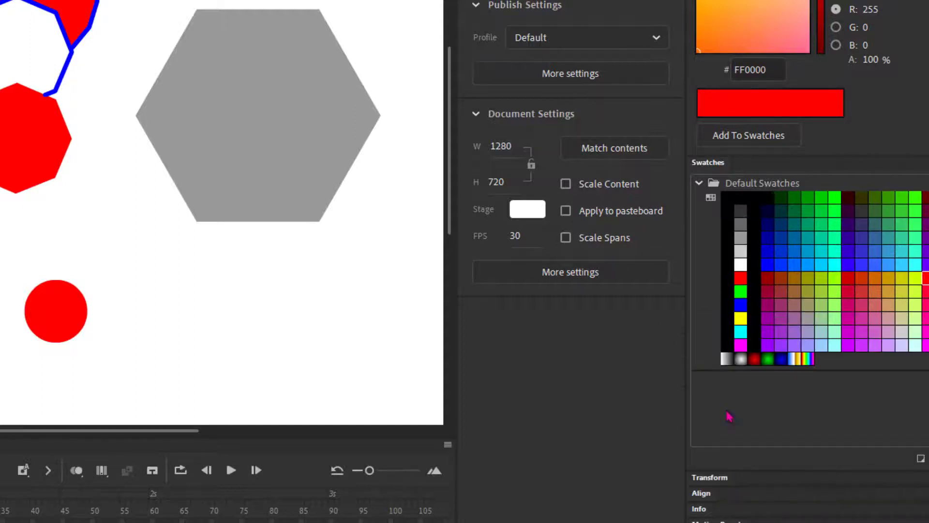
{"action": "left_click", "coordinate": [706, 495]}
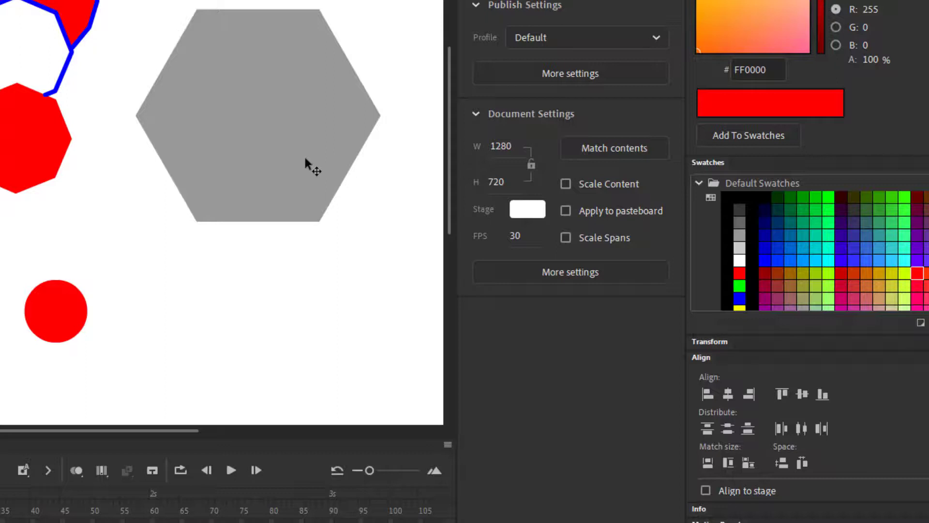
- Select the grey hexagon and the small red circle, align their horizontal and vertical centres, and deselect them
{"action": "left_click", "coordinate": [261, 160]}
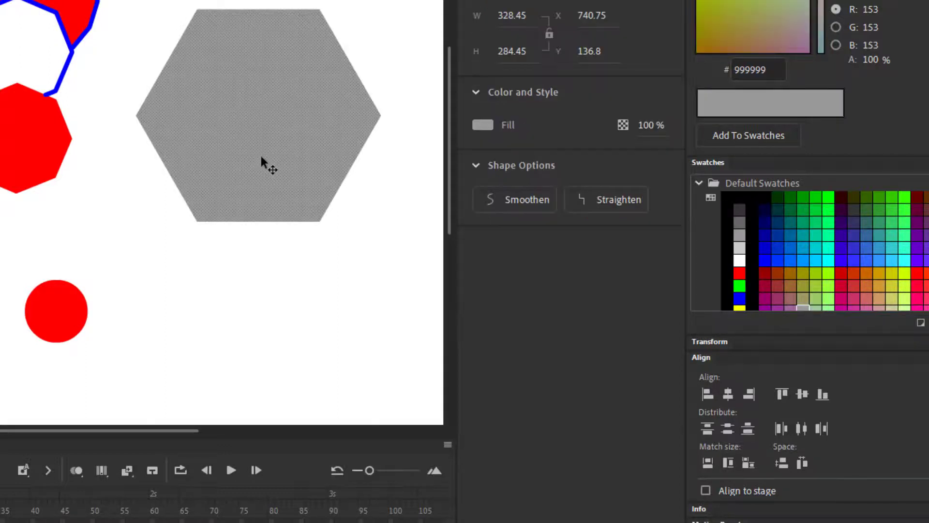
{"action": "left_click", "coordinate": [74, 313], "text": "shift"}
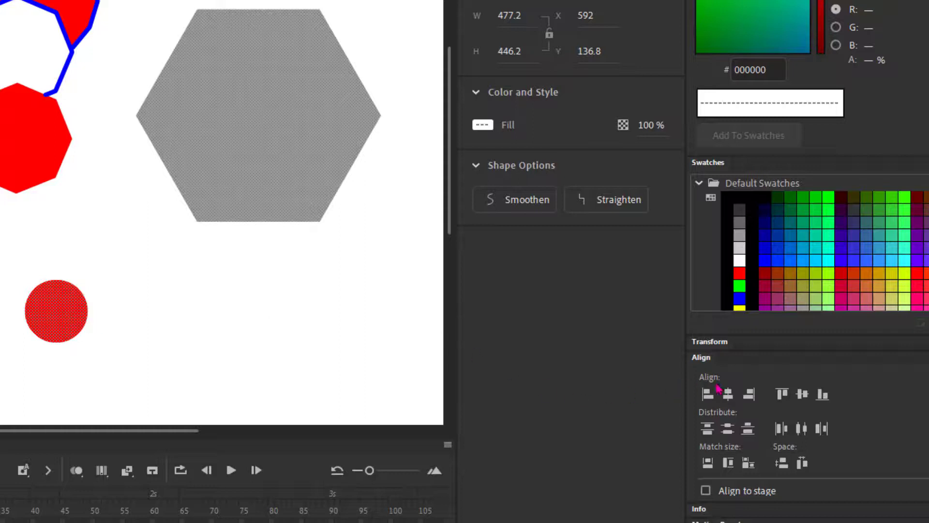
{"action": "left_click", "coordinate": [729, 394]}
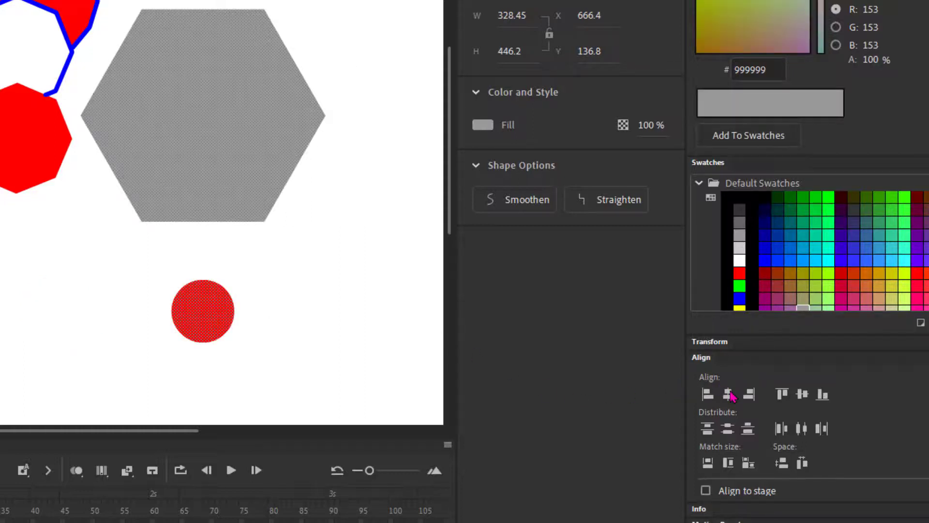
{"action": "left_click", "coordinate": [802, 394]}
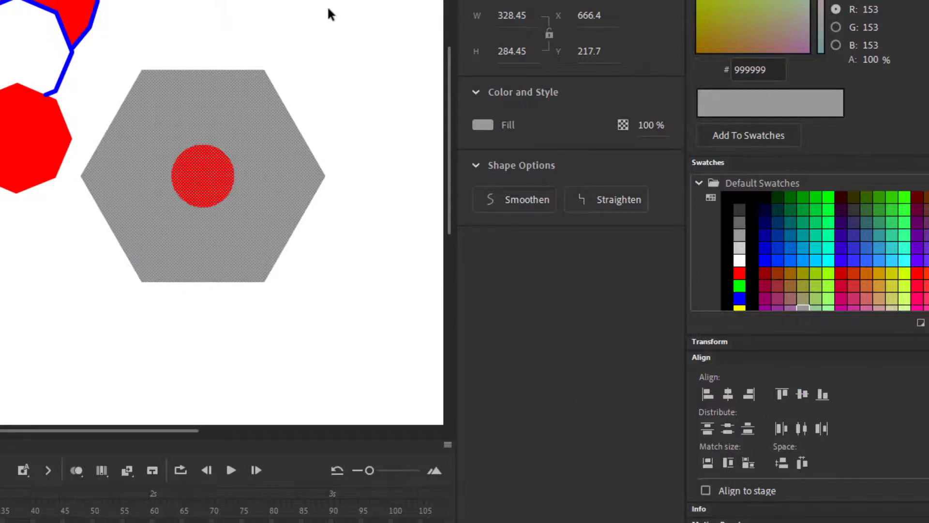
{"action": "left_click", "coordinate": [351, 17]}
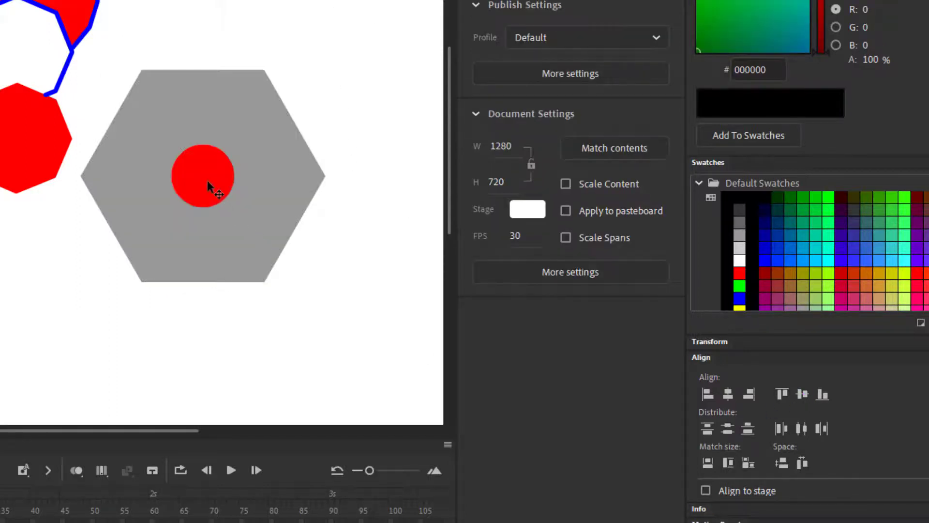
- Move the small red circle out of the hexagon to cut a hole, and undo the move
{"action": "left_click_drag", "start_coordinate": [210, 183], "coordinate": [315, 31]}
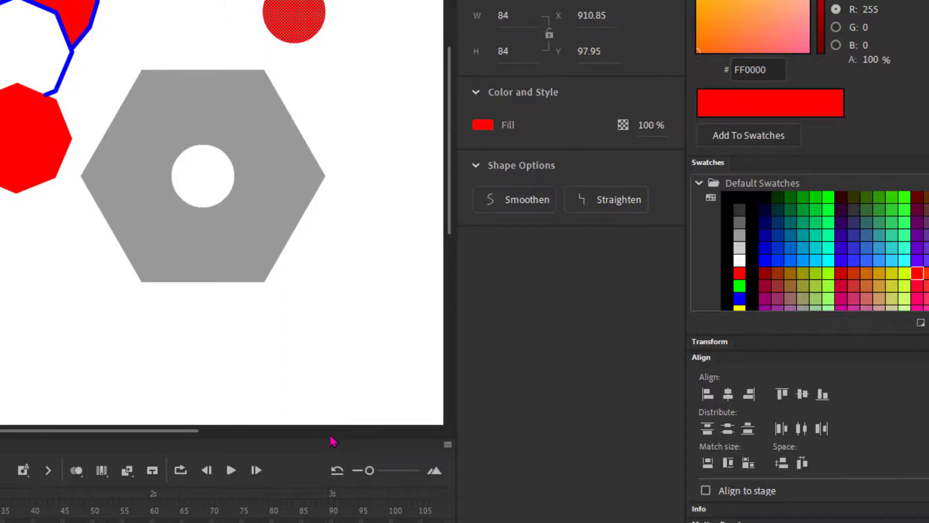
{"action": "key", "text": "ctrl+z"}
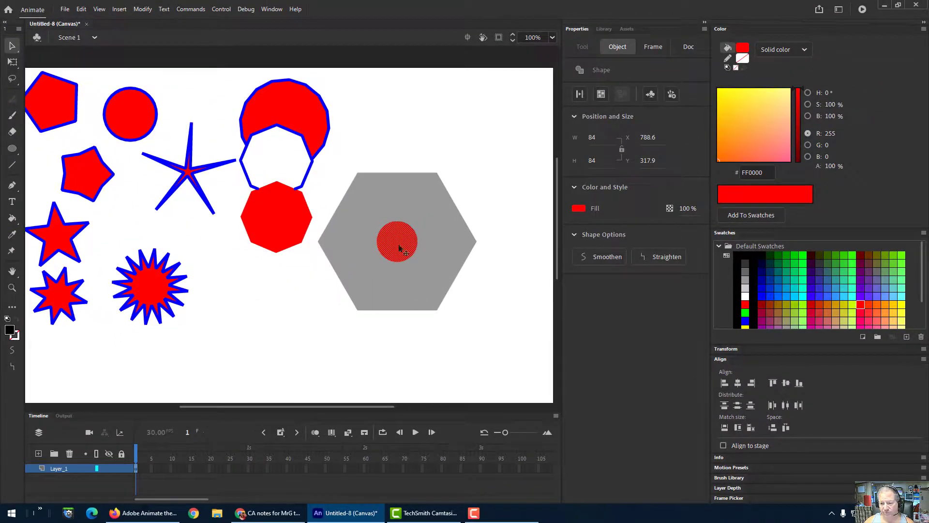
- Free-transform the red circle inside the hexagon, enlarging it from its centre to about 190 px wide
{"action": "left_click", "coordinate": [142, 9]}
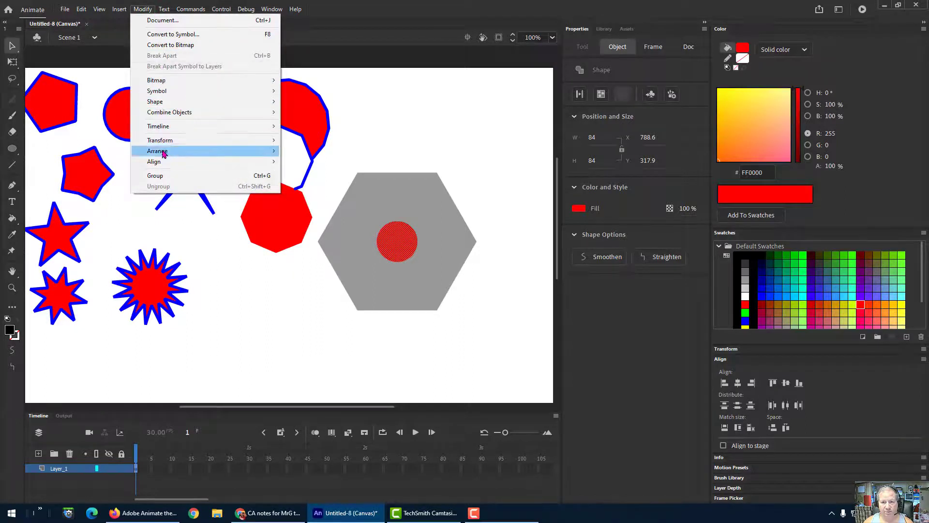
{"action": "mouse_move", "coordinate": [165, 141]}
{"action": "left_click", "coordinate": [312, 140]}
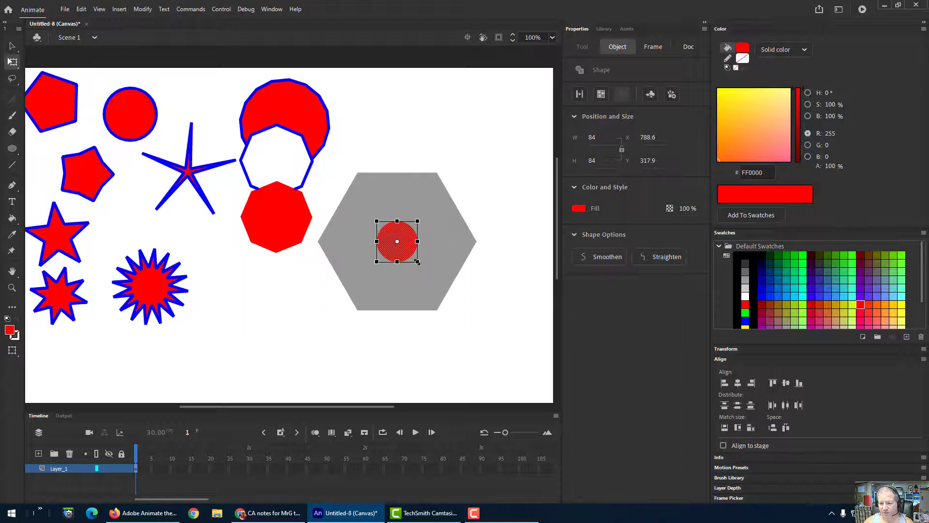
{"action": "left_click_drag", "start_coordinate": [417, 261], "coordinate": [451, 288]}
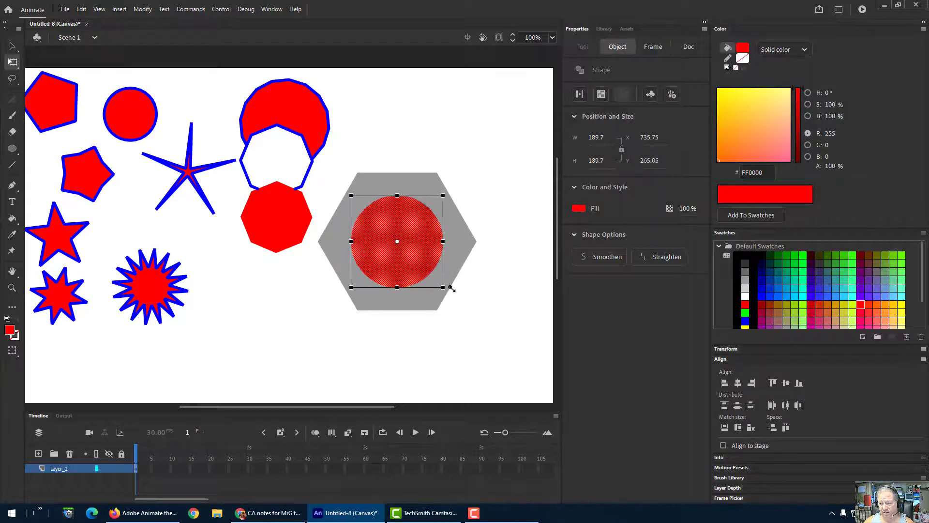
- Deselect the enlarged red circle, reselect it and move it above and right of the hexagon to cut a round hole
{"action": "left_click", "coordinate": [484, 131]}
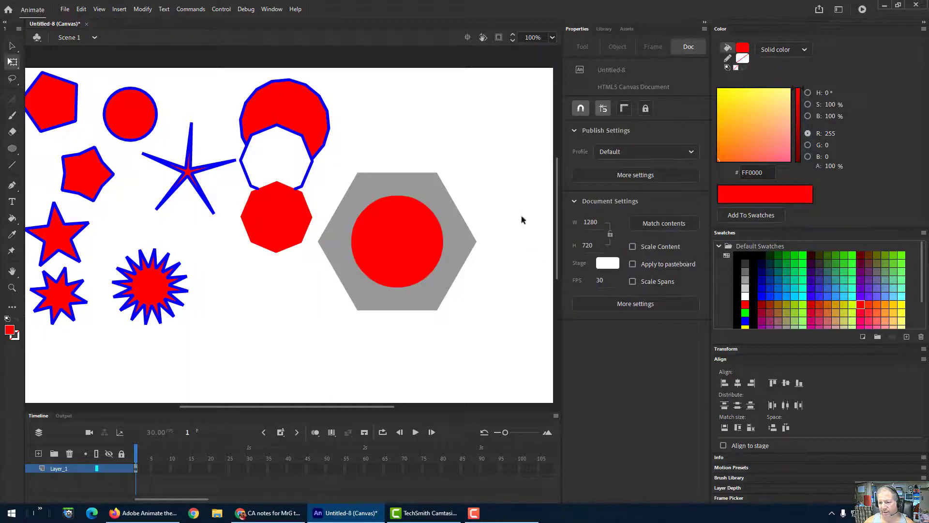
{"action": "left_click", "coordinate": [405, 257]}
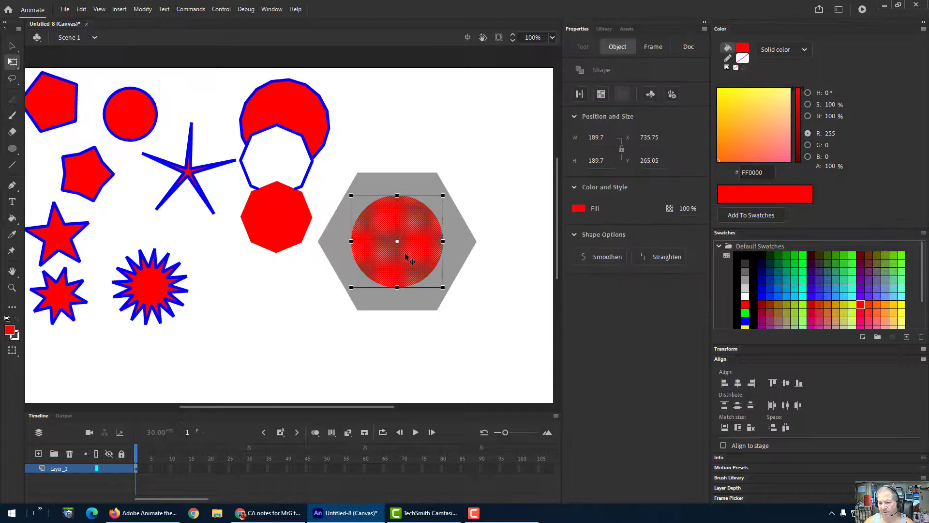
{"action": "left_click_drag", "start_coordinate": [409, 253], "coordinate": [481, 140]}
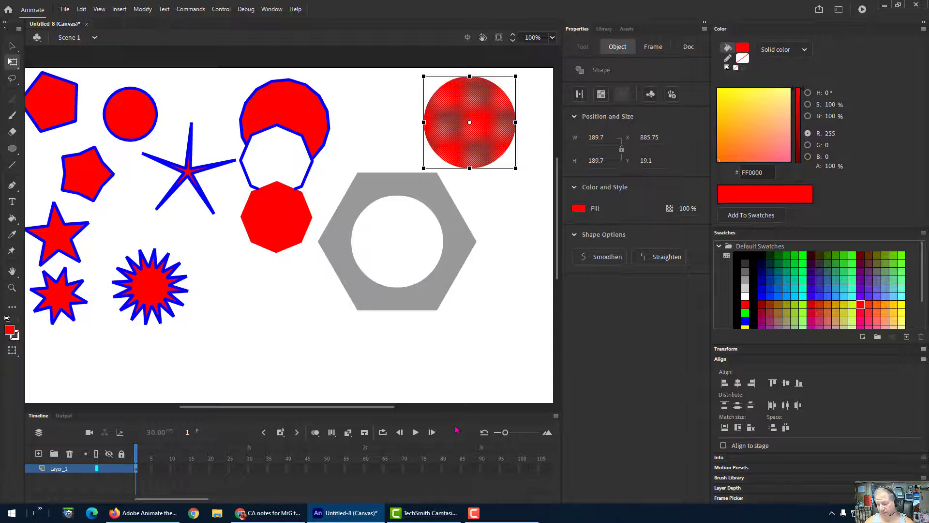
- Delete the red circle that was moved out of the hexagon
{"action": "key", "text": "Delete"}
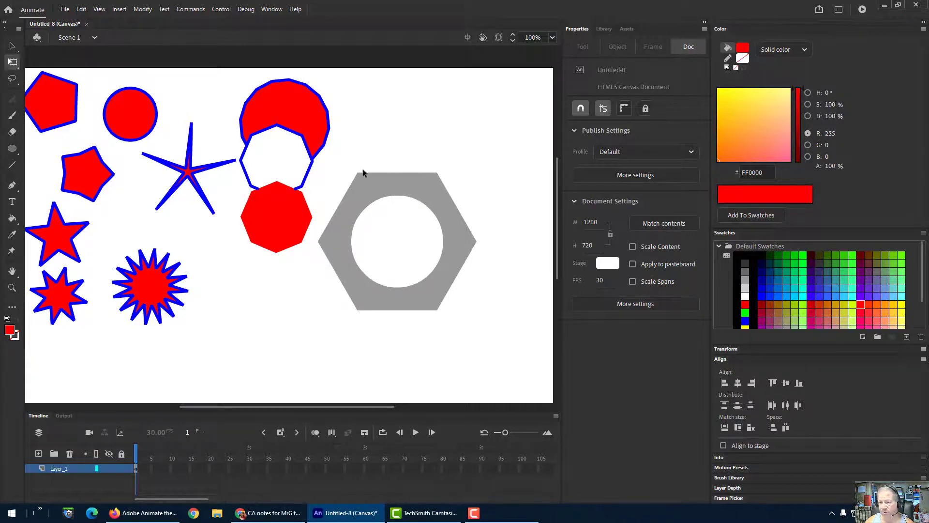
- Set up the Oval tool with no fill and a black stroke in the Dashed style
{"action": "left_click", "coordinate": [12, 150]}
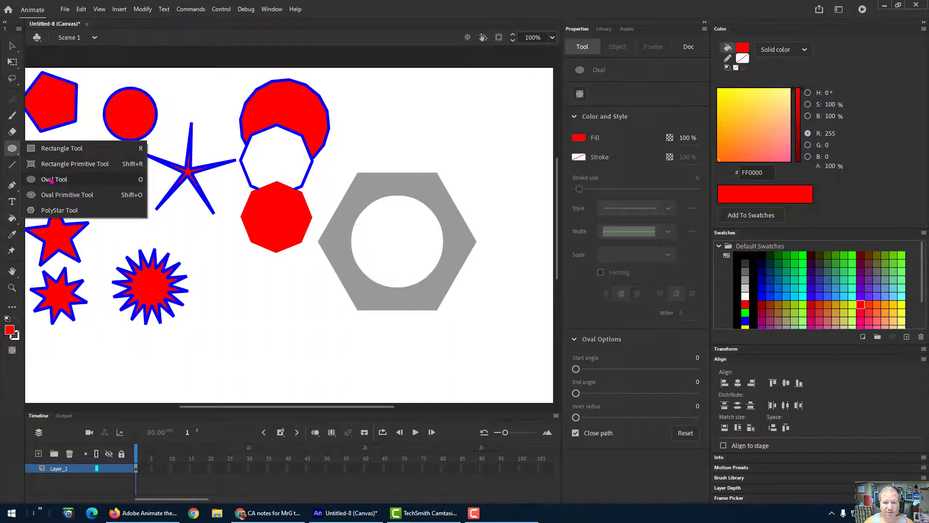
{"action": "left_click", "coordinate": [51, 180]}
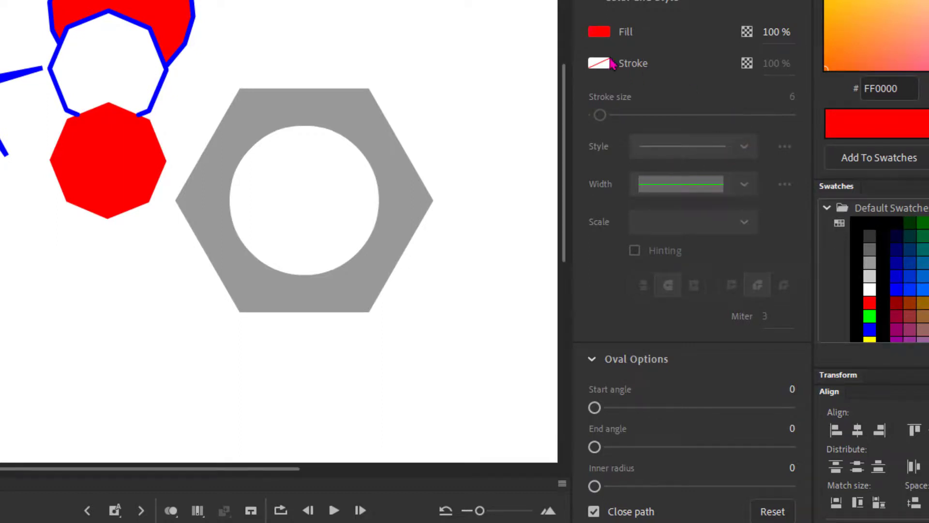
{"action": "left_click", "coordinate": [602, 36]}
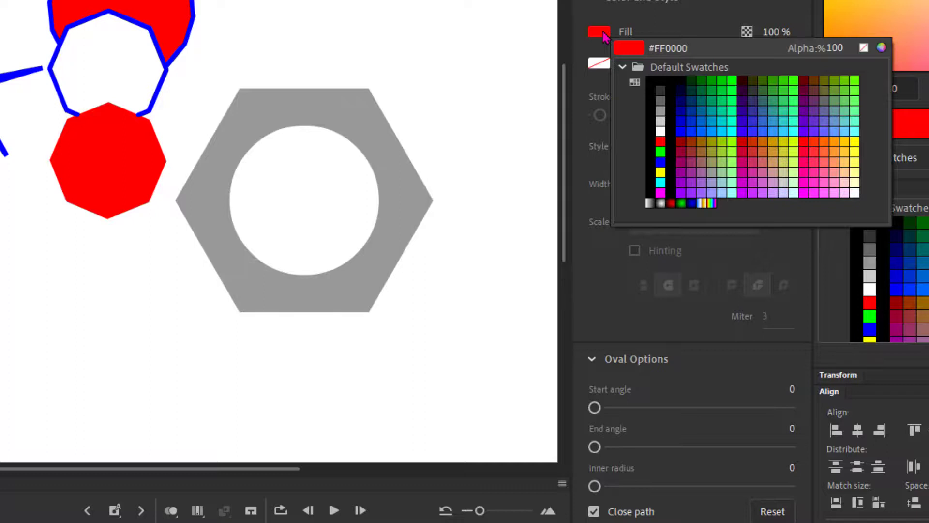
{"action": "left_click", "coordinate": [865, 49]}
{"action": "left_click", "coordinate": [603, 63]}
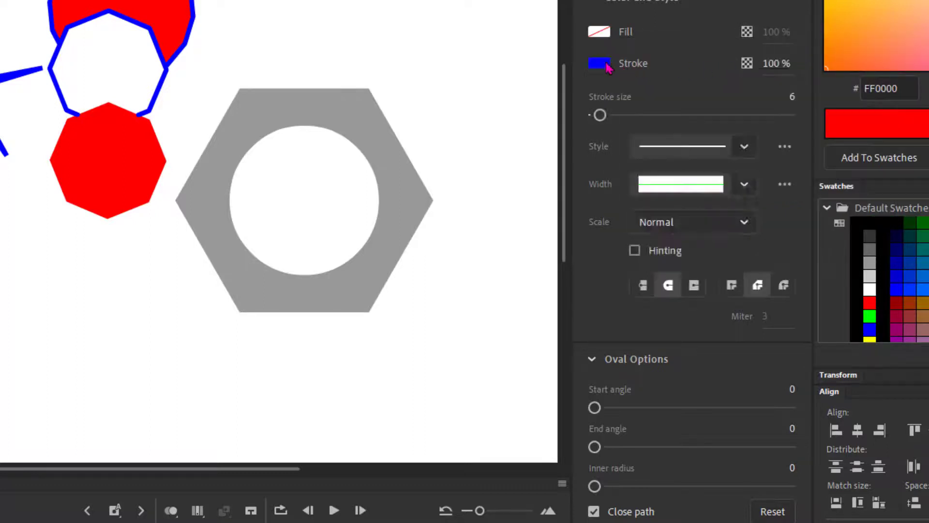
{"action": "left_click", "coordinate": [660, 112]}
{"action": "left_click", "coordinate": [706, 143]}
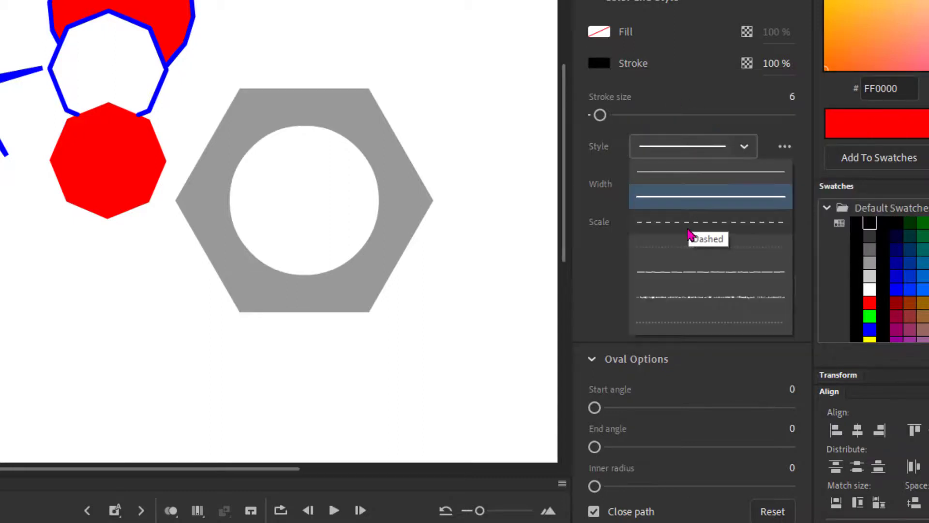
{"action": "left_click", "coordinate": [692, 237]}
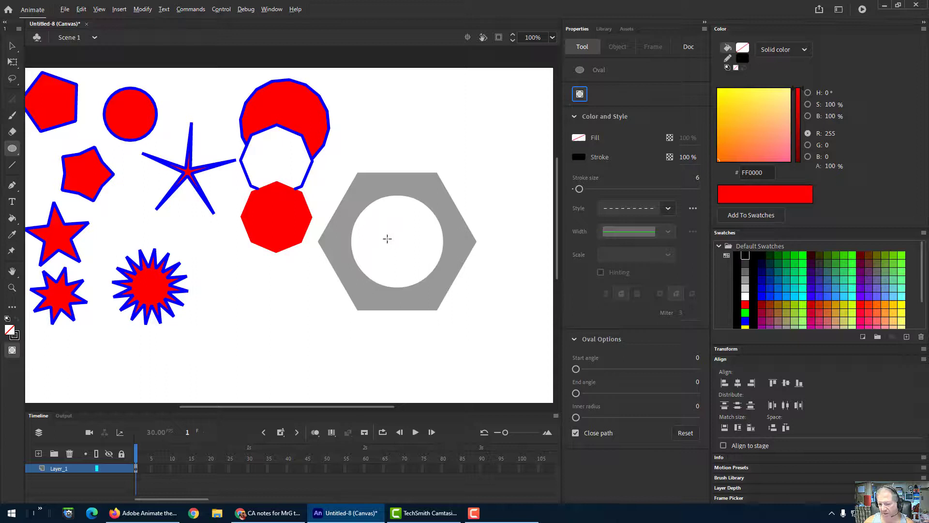
- Draw a dashed circle about 226 px wide around the nut's hole in Object Drawing mode and reduce its stroke size to 0.1
{"action": "left_click_drag", "start_coordinate": [388, 237], "coordinate": [444, 279]}
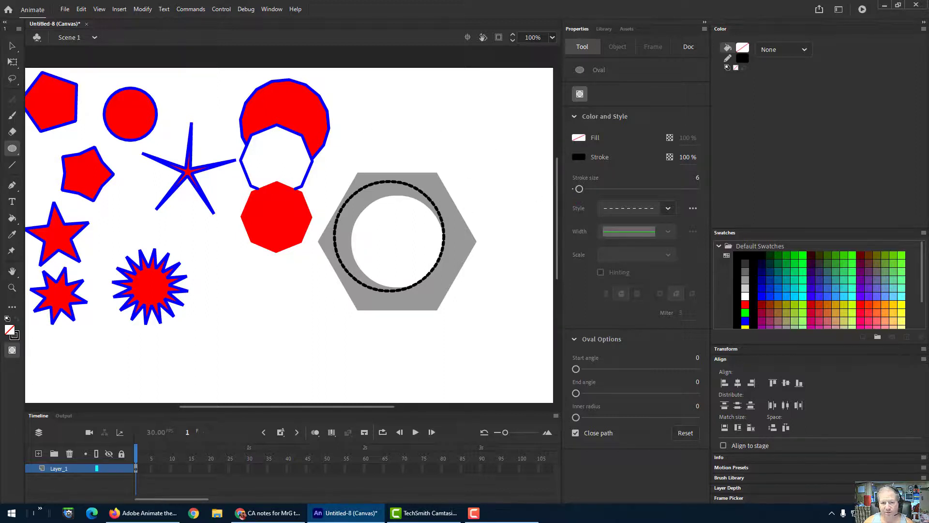
{"action": "left_click", "coordinate": [12, 45]}
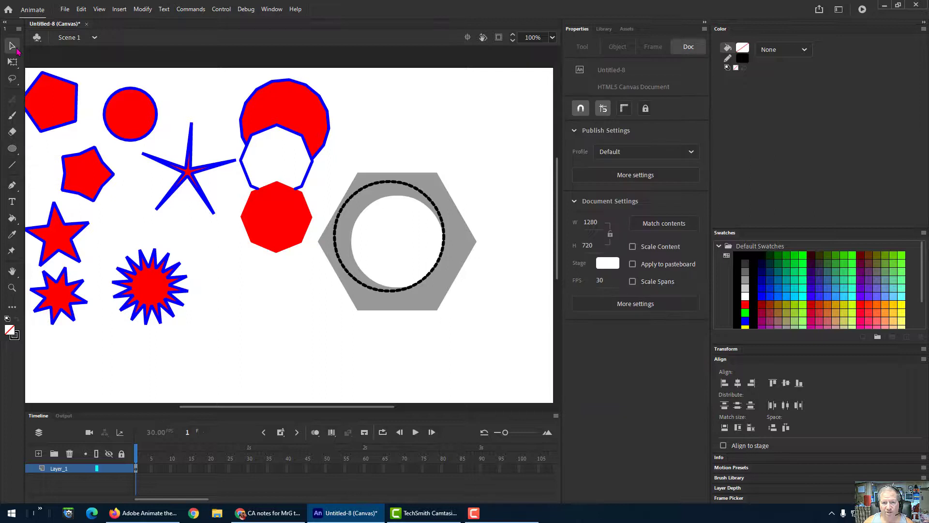
{"action": "left_click", "coordinate": [402, 192]}
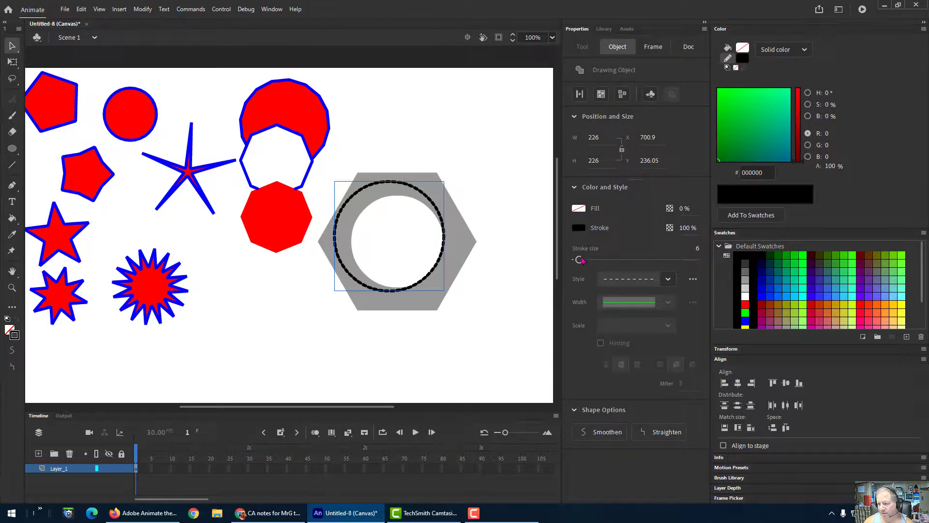
{"action": "left_click_drag", "start_coordinate": [581, 260], "coordinate": [576, 260]}
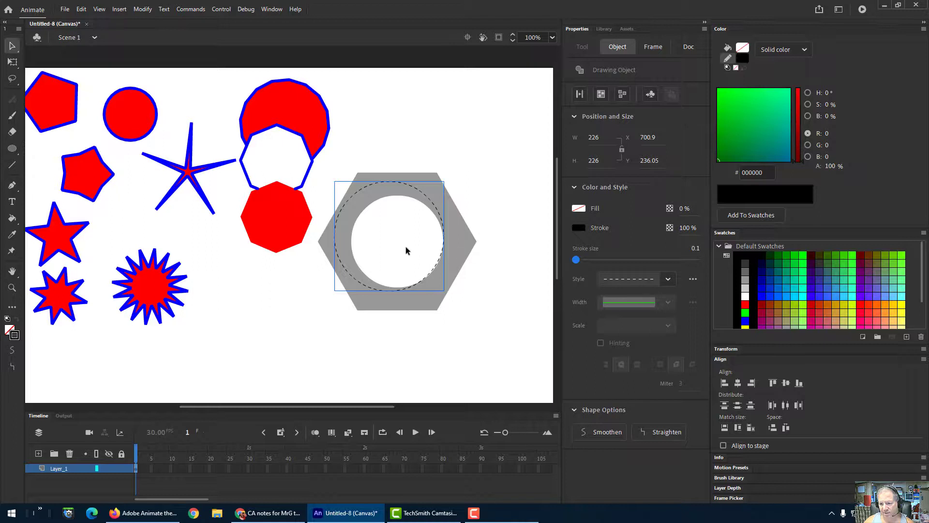
- Add the grey hexagon to the selection, align its horizontal and vertical centres with the dashed circle, and deselect both
{"action": "left_click", "coordinate": [466, 252]}
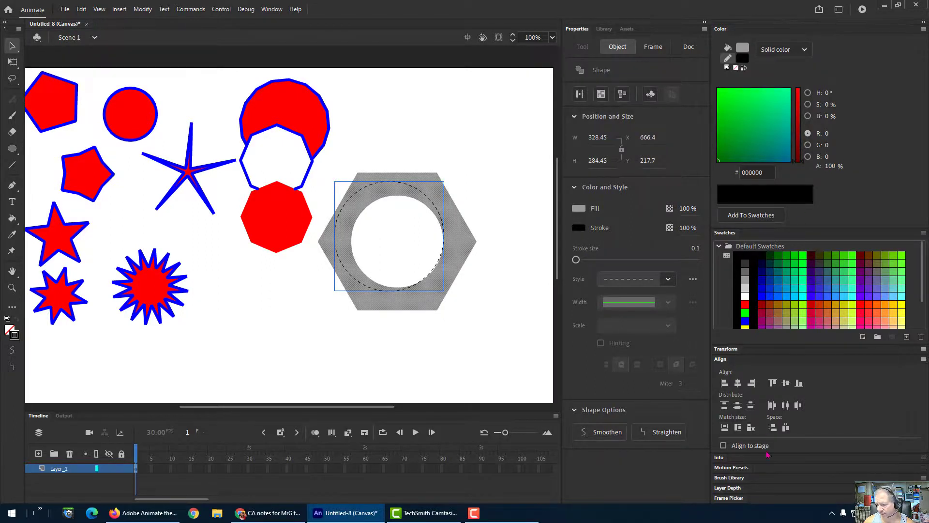
{"action": "left_click", "coordinate": [737, 387]}
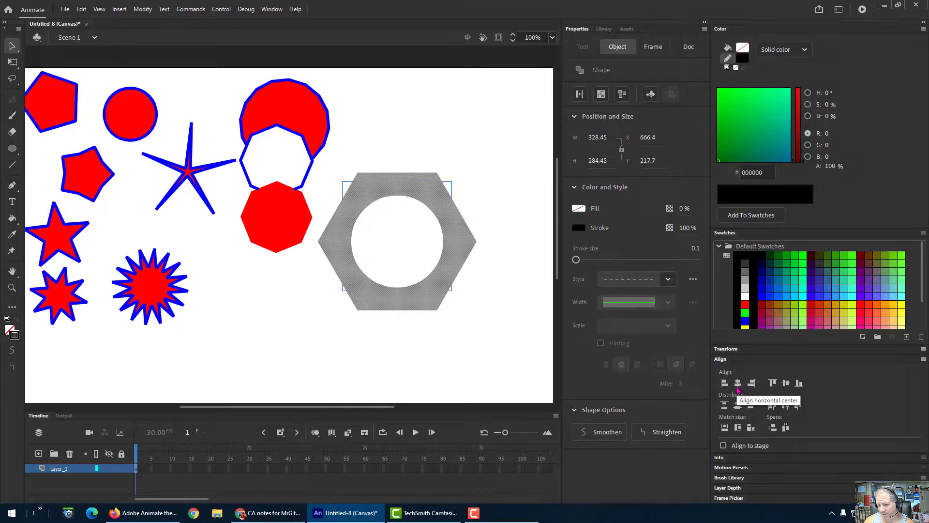
{"action": "left_click", "coordinate": [787, 386]}
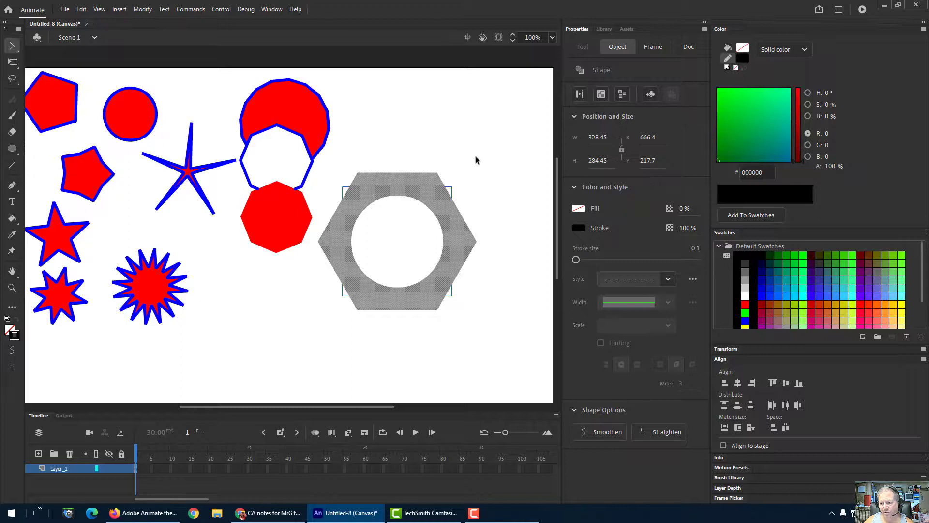
{"action": "left_click", "coordinate": [455, 123]}
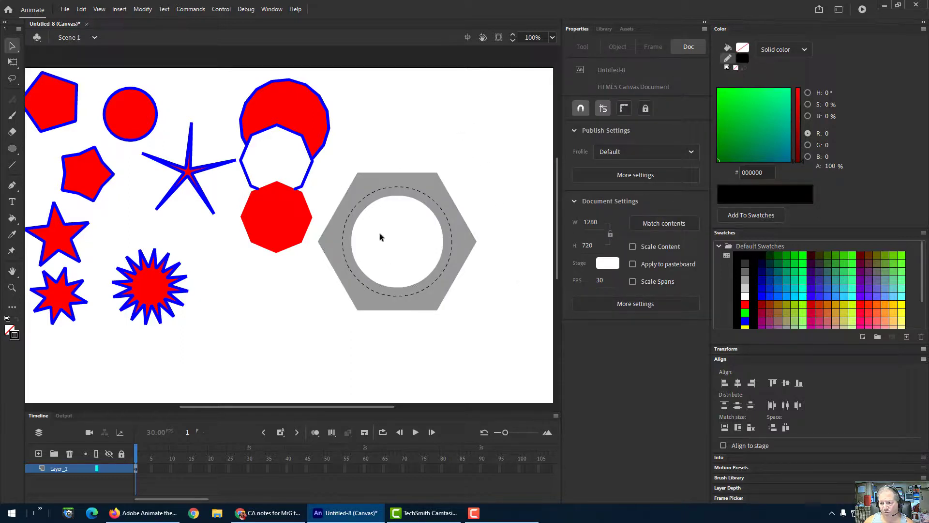
- Free-transform the dashed circle, shrinking it about its centre to about 206 px wide, and deselect it
{"action": "left_click", "coordinate": [453, 236]}
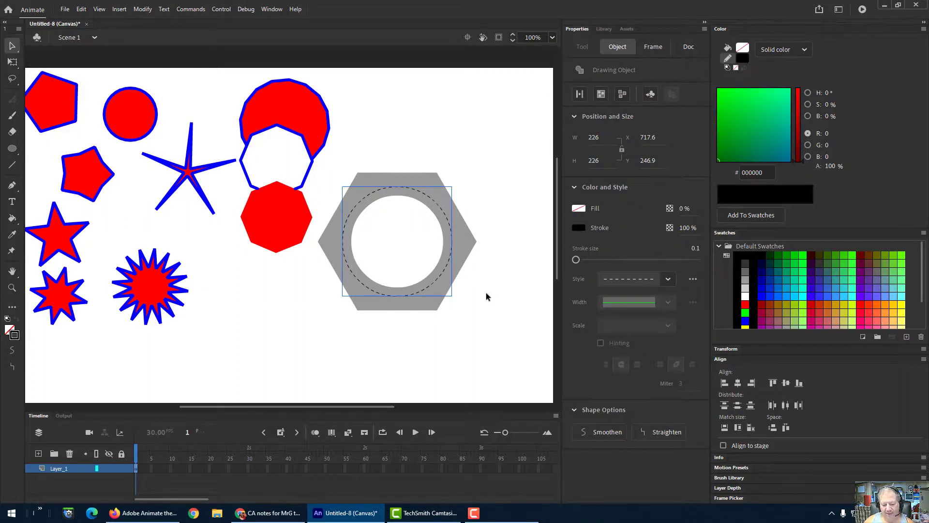
{"action": "left_click", "coordinate": [142, 10]}
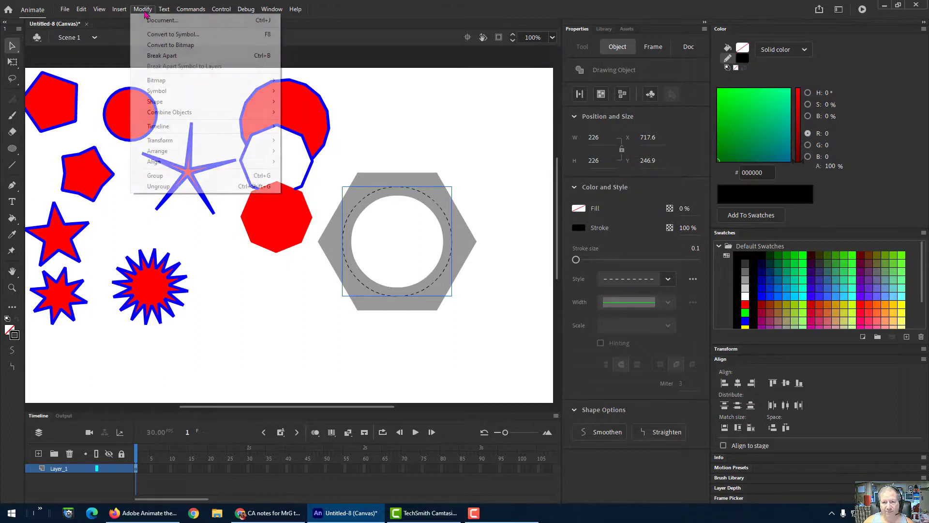
{"action": "mouse_move", "coordinate": [163, 140]}
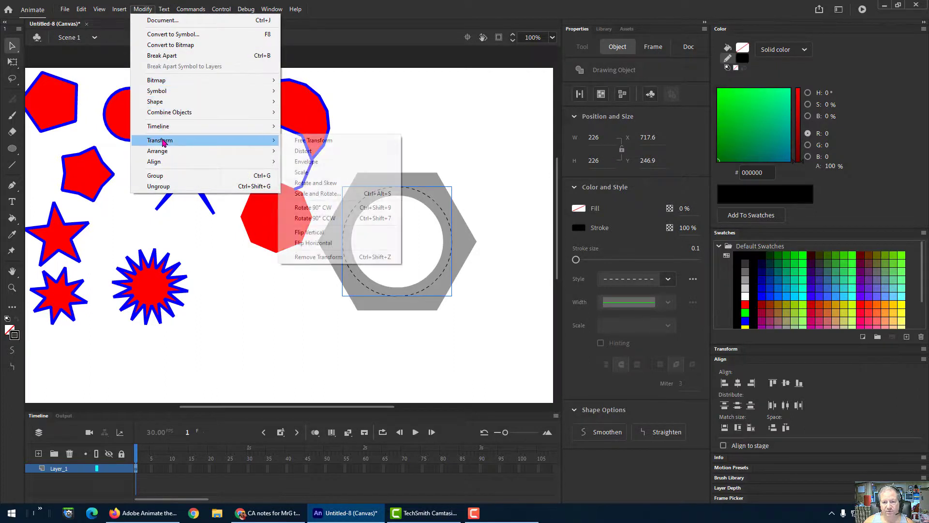
{"action": "left_click", "coordinate": [310, 141]}
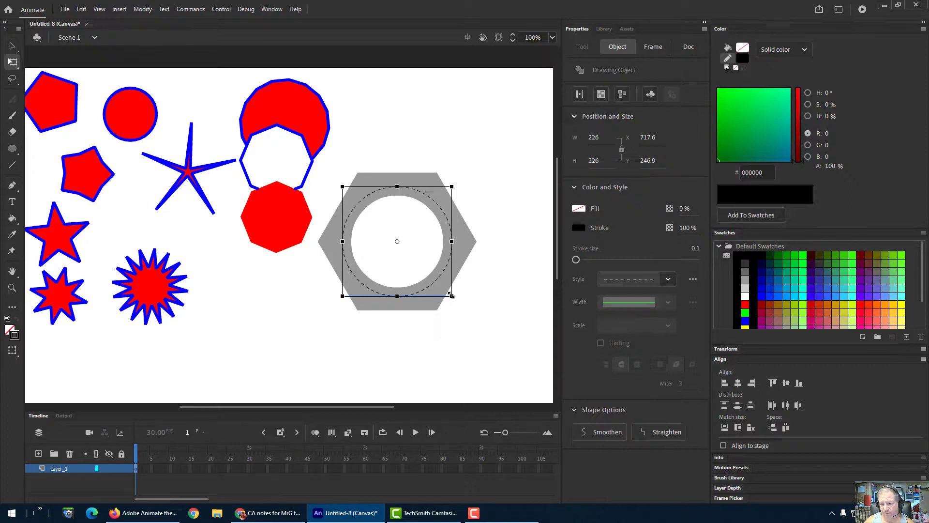
{"action": "mouse_move", "coordinate": [451, 295]}
{"action": "left_mouse_down"}
{"action": "mouse_move", "coordinate": [454, 281]}
{"action": "mouse_move", "coordinate": [453, 290]}
{"action": "left_mouse_up"}
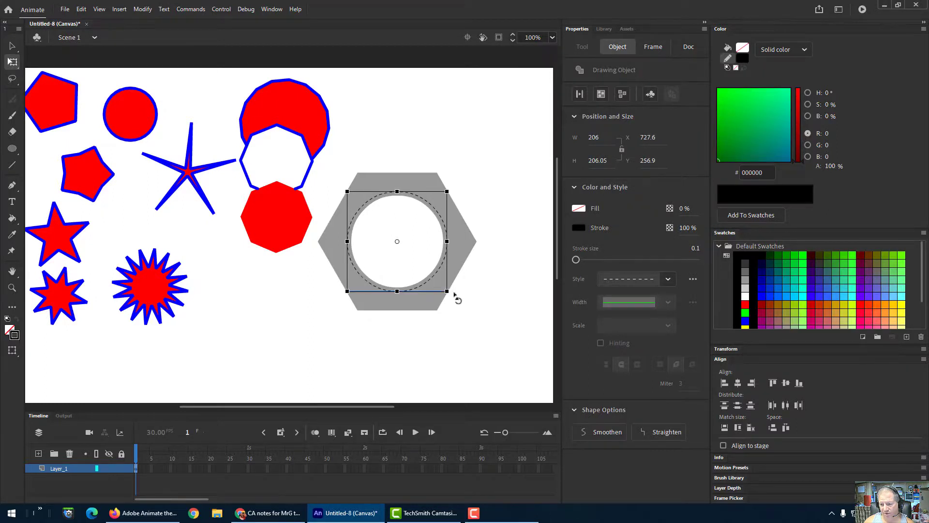
{"action": "left_click", "coordinate": [464, 111]}
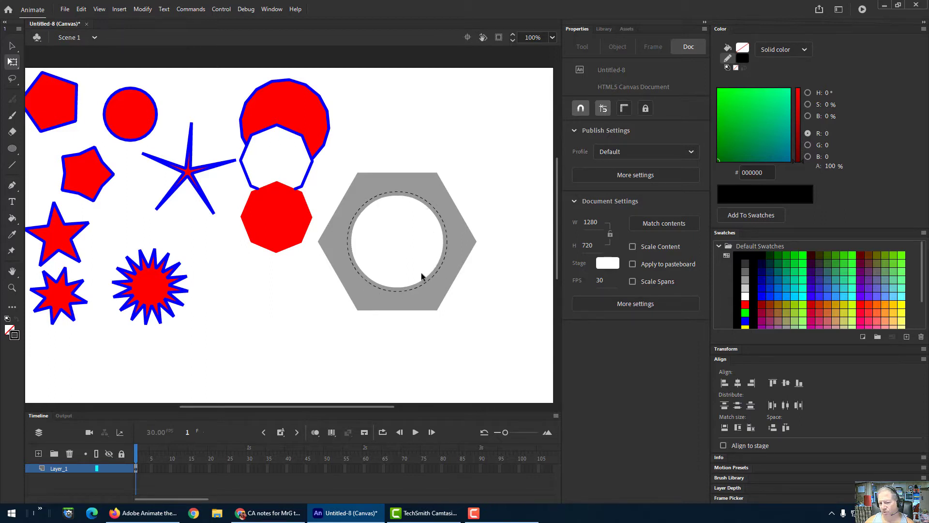
- Open the file commands for the current document
{"action": "left_click", "coordinate": [66, 10]}
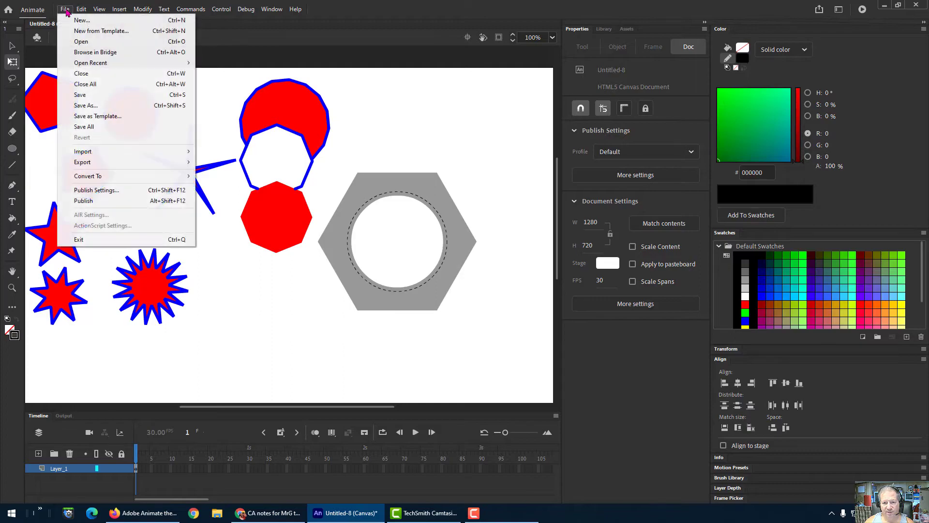